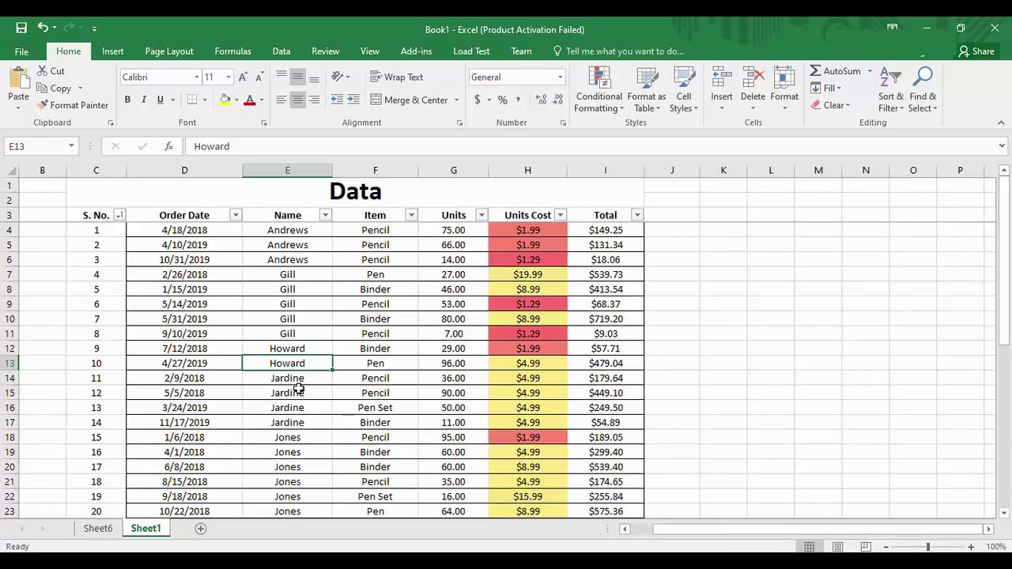
# - Start a PivotTable using Sheet1!$C$3:$I$39, from the header row to the last record, as its source range
pyautogui.click(346, 366)
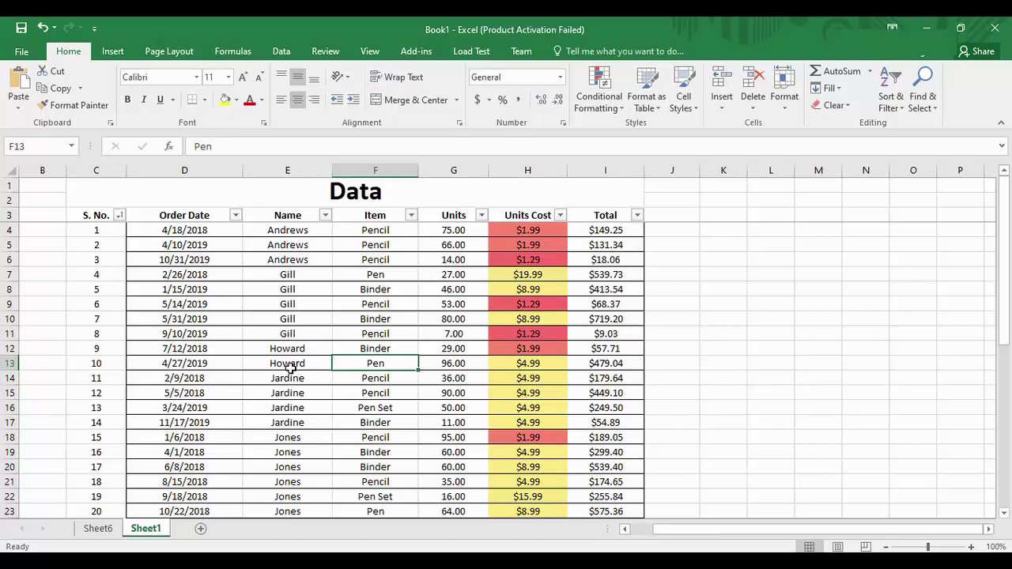
pyautogui.click(109, 52)
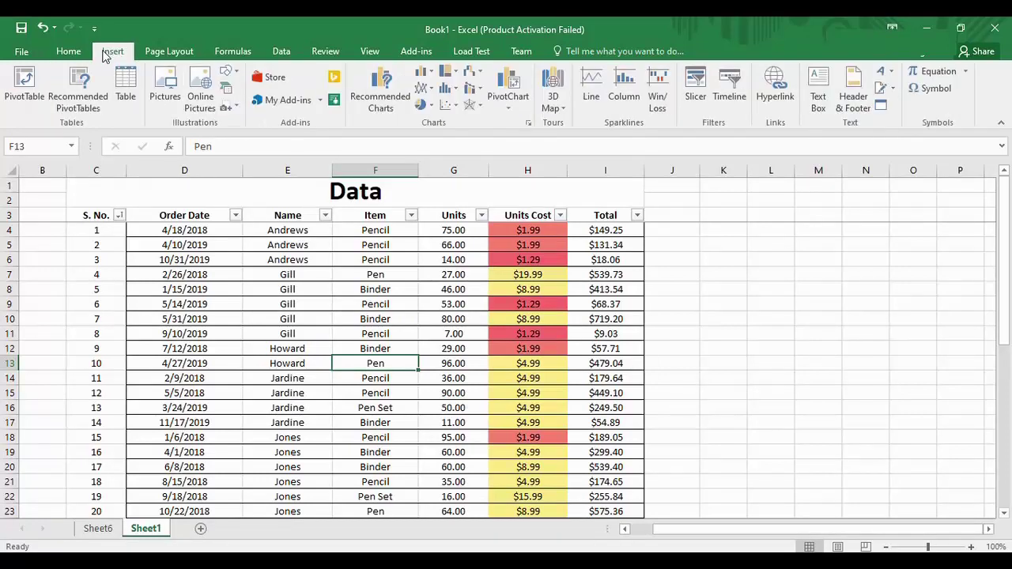
pyautogui.click(31, 94)
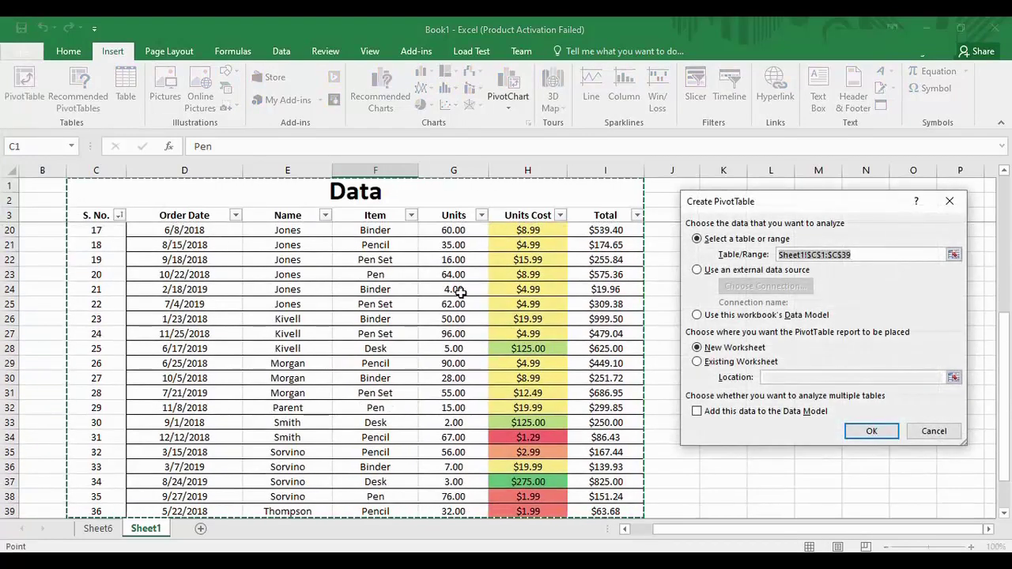
pyautogui.moveTo(1009, 390); pyautogui.dragTo(1008, 251)
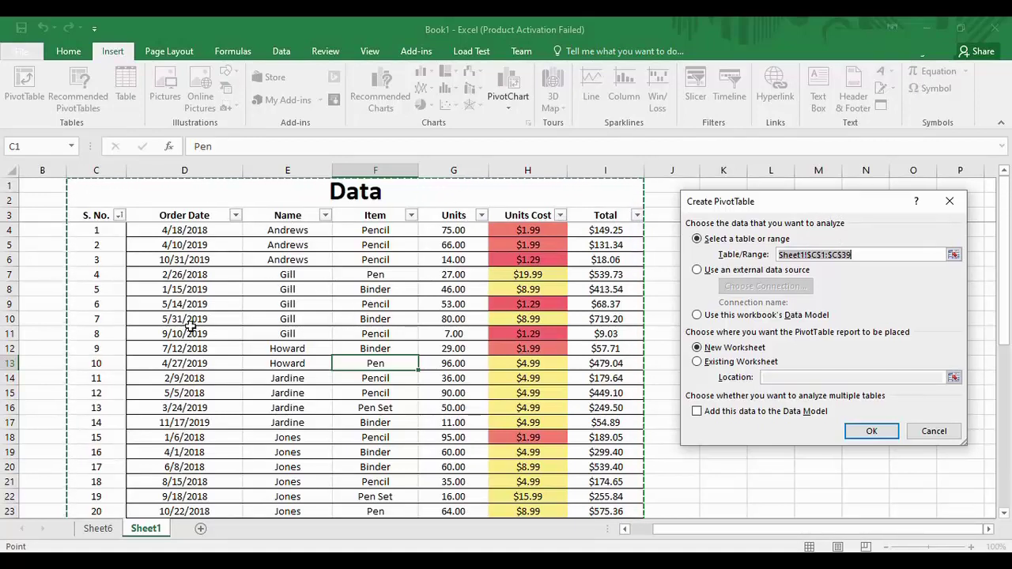
pyautogui.moveTo(84, 219); pyautogui.dragTo(613, 455)
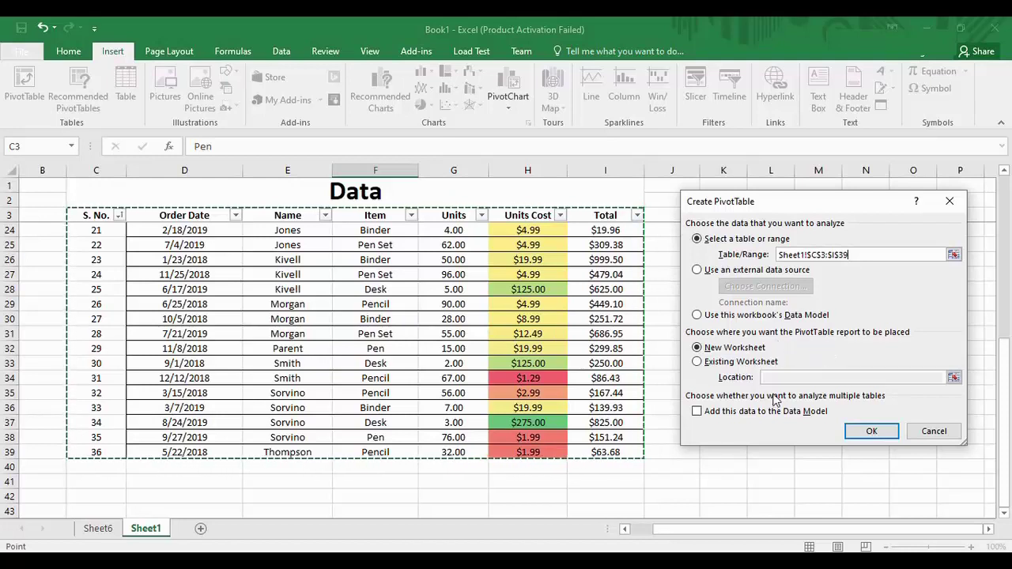
# - Try placing the PivotTable on the existing worksheet at Sheet1 cell K7
pyautogui.click(701, 366)
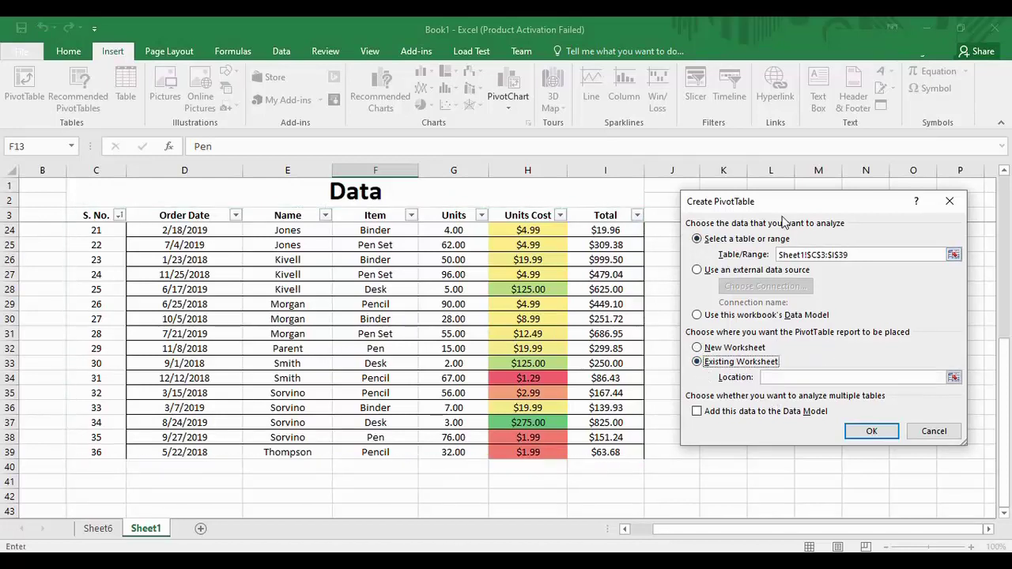
pyautogui.moveTo(798, 203); pyautogui.dragTo(356, 206)
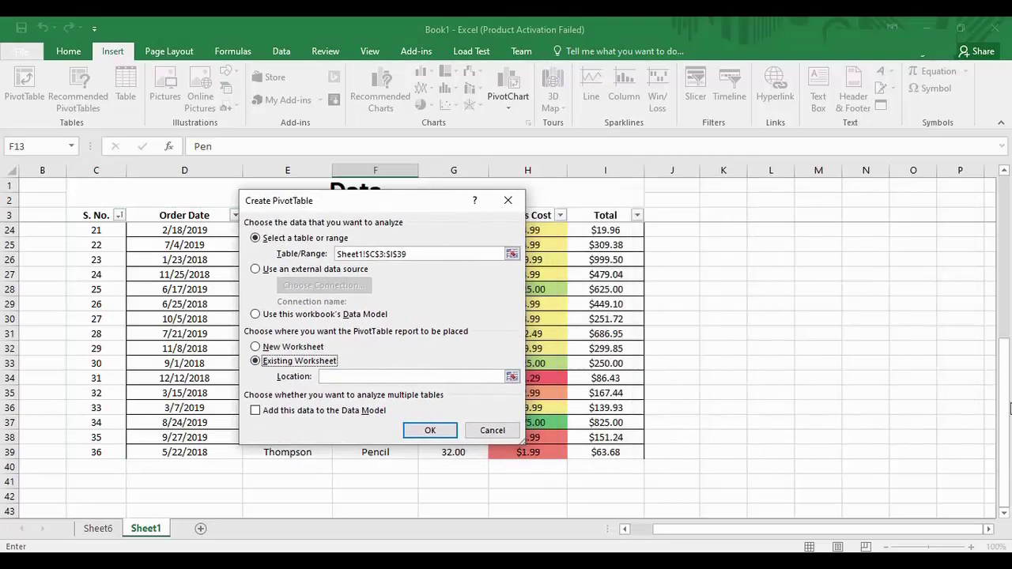
pyautogui.moveTo(1006, 348); pyautogui.dragTo(1009, 223)
pyautogui.click(726, 269)
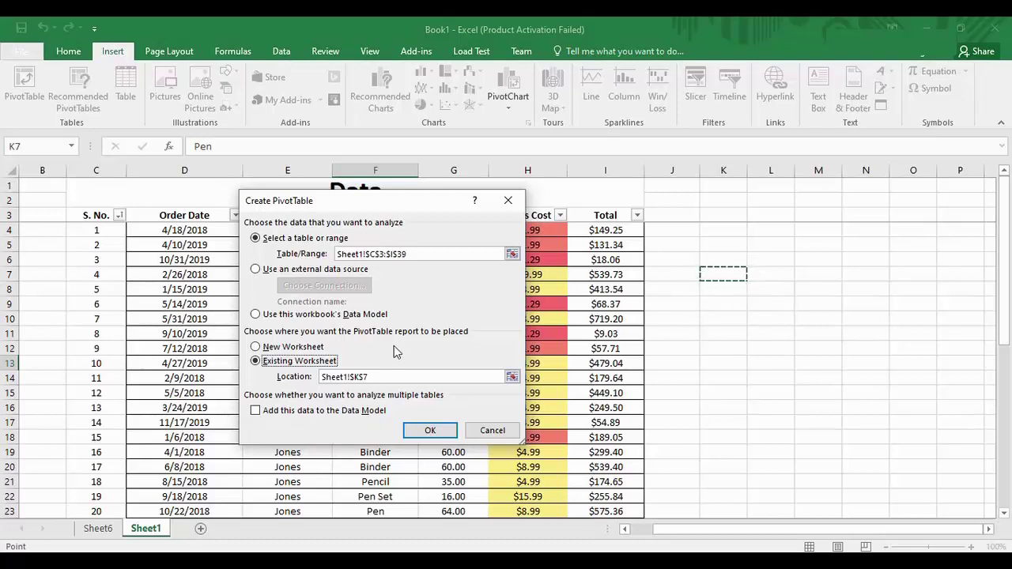
# - Create the PivotTable on a new worksheet, and reposition and widen the PivotTable Fields pane
pyautogui.click(256, 348)
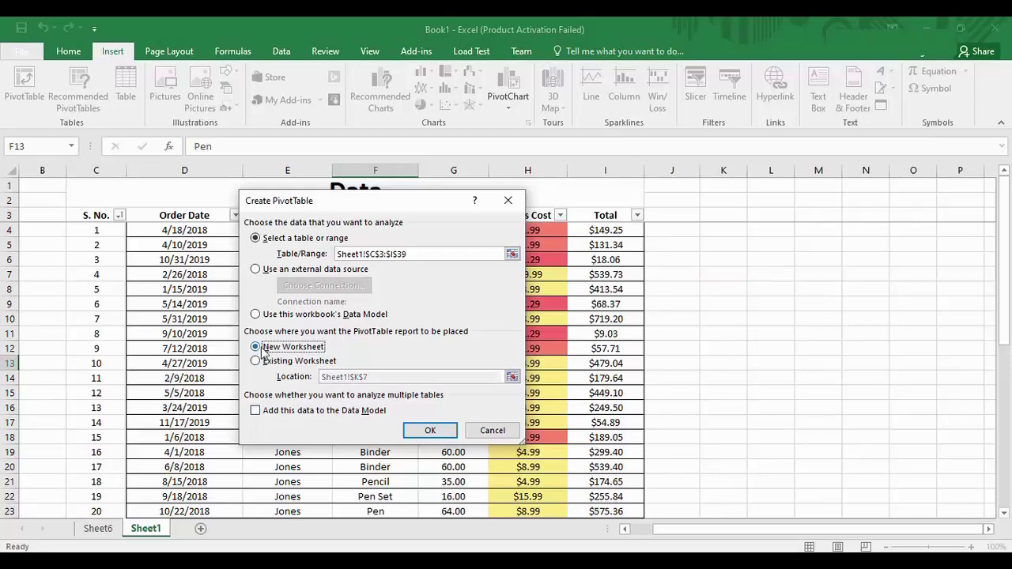
pyautogui.click(413, 431)
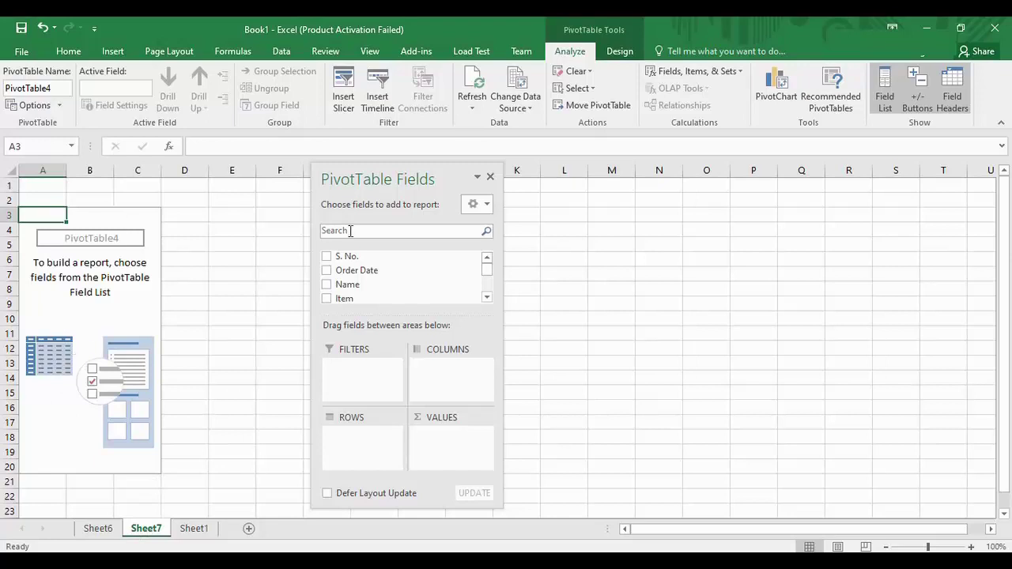
pyautogui.moveTo(372, 175); pyautogui.dragTo(330, 106)
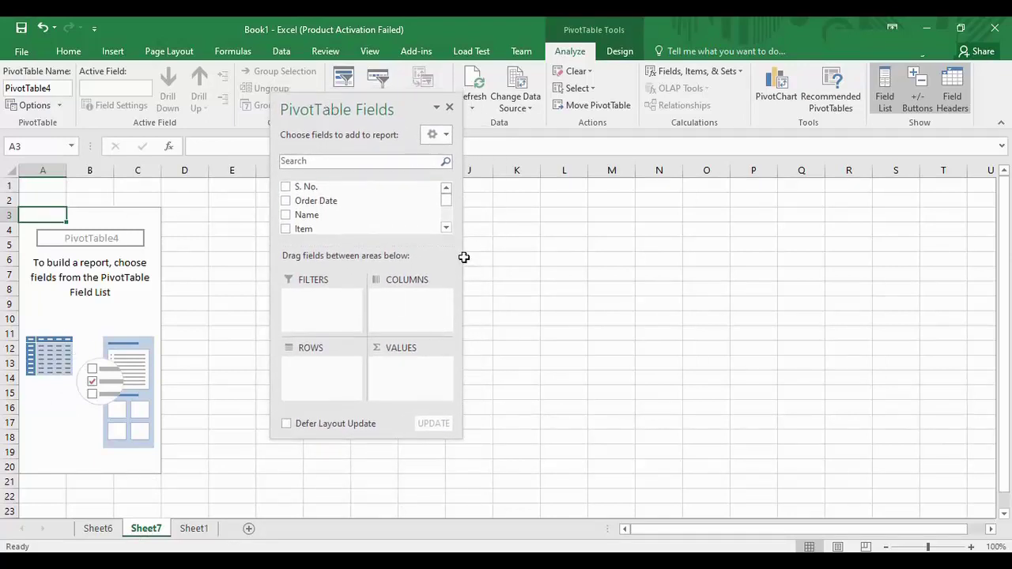
pyautogui.moveTo(461, 251); pyautogui.dragTo(672, 281)
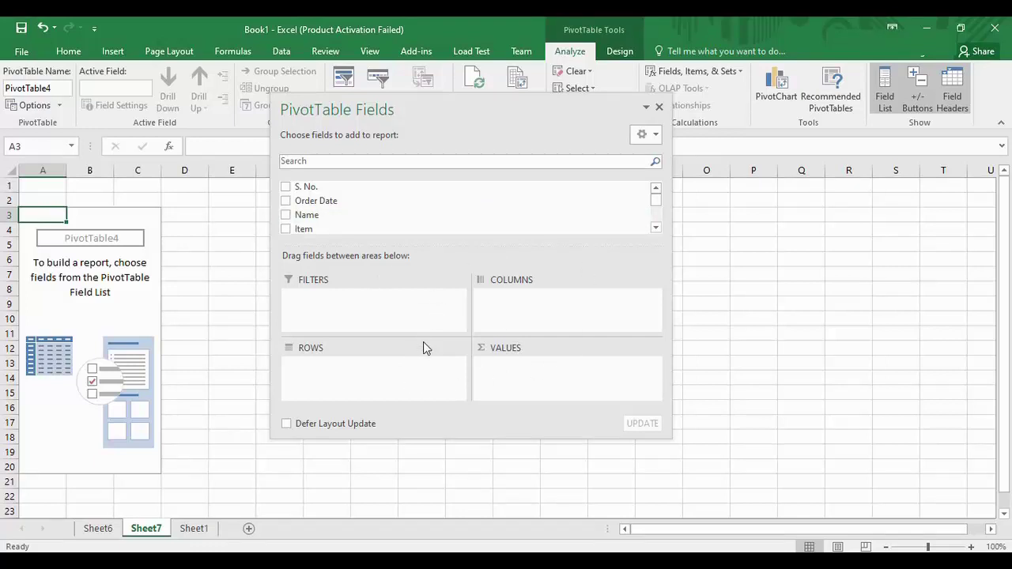
# - Check the source columns on Sheet1 and add the Order Date field to the columns of the PivotTable on Sheet7
pyautogui.click(192, 535)
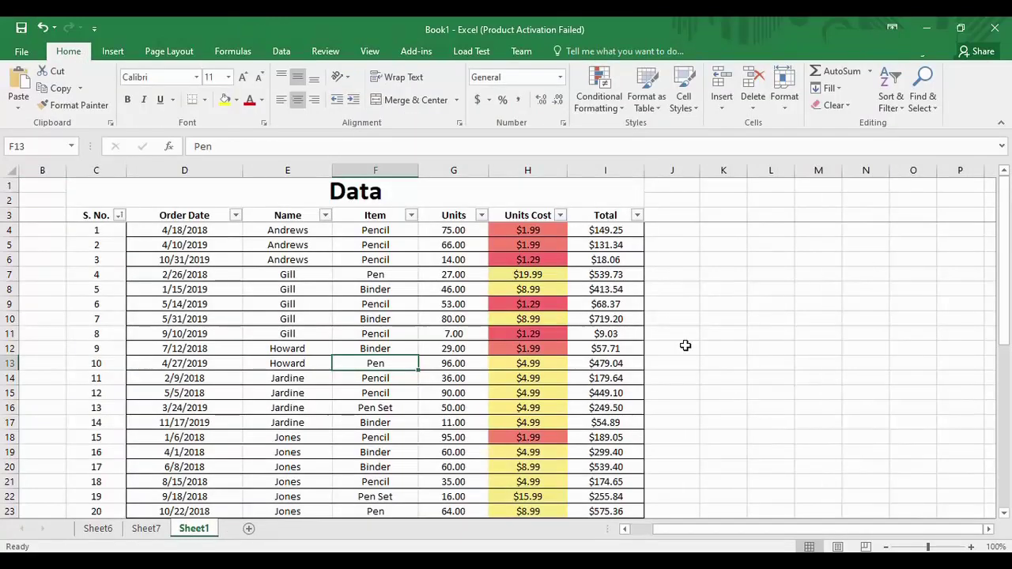
pyautogui.click(686, 346)
pyautogui.moveTo(1006, 253); pyautogui.dragTo(1008, 271)
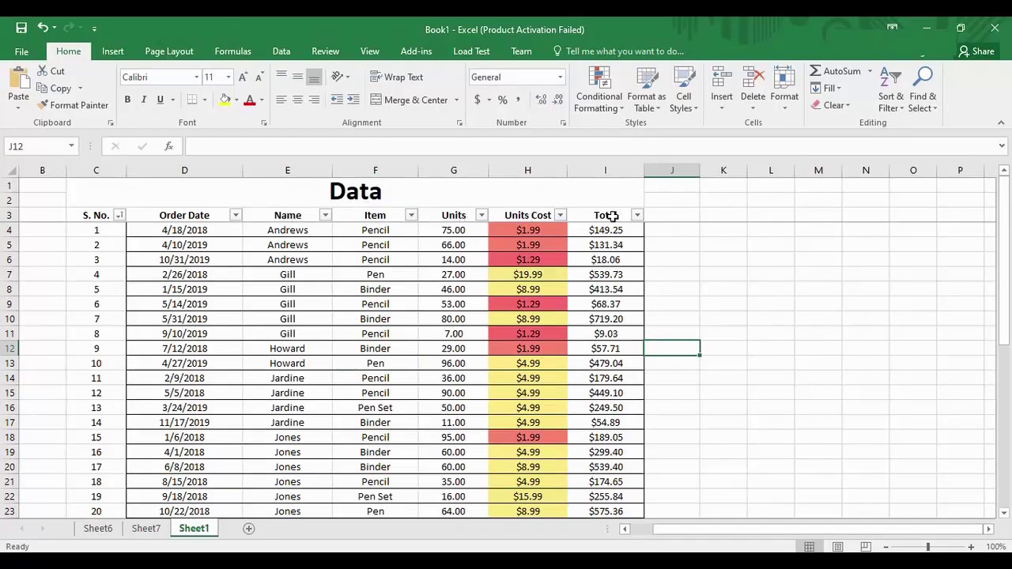
pyautogui.click(146, 529)
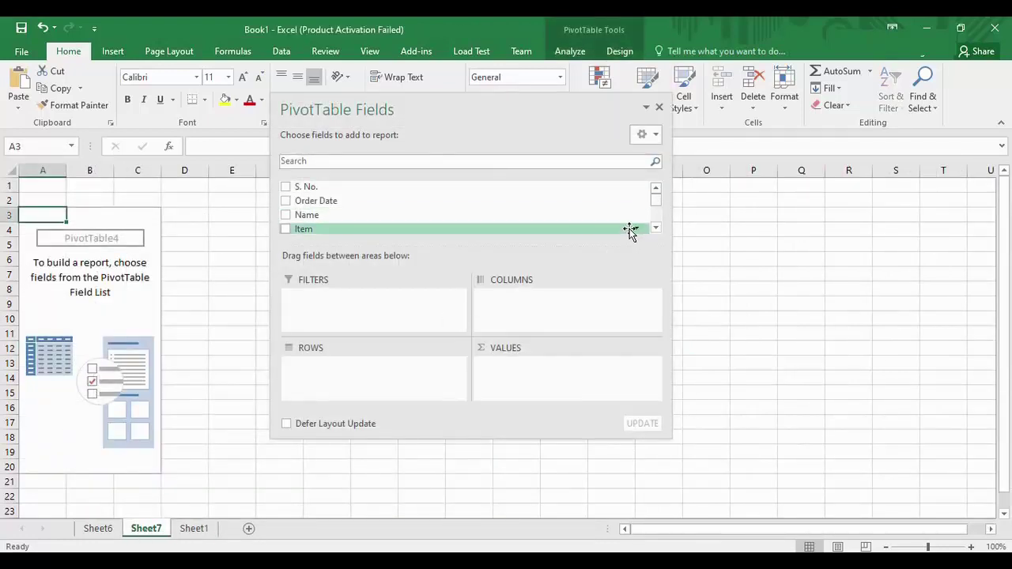
pyautogui.click(637, 228)
pyautogui.click(638, 228)
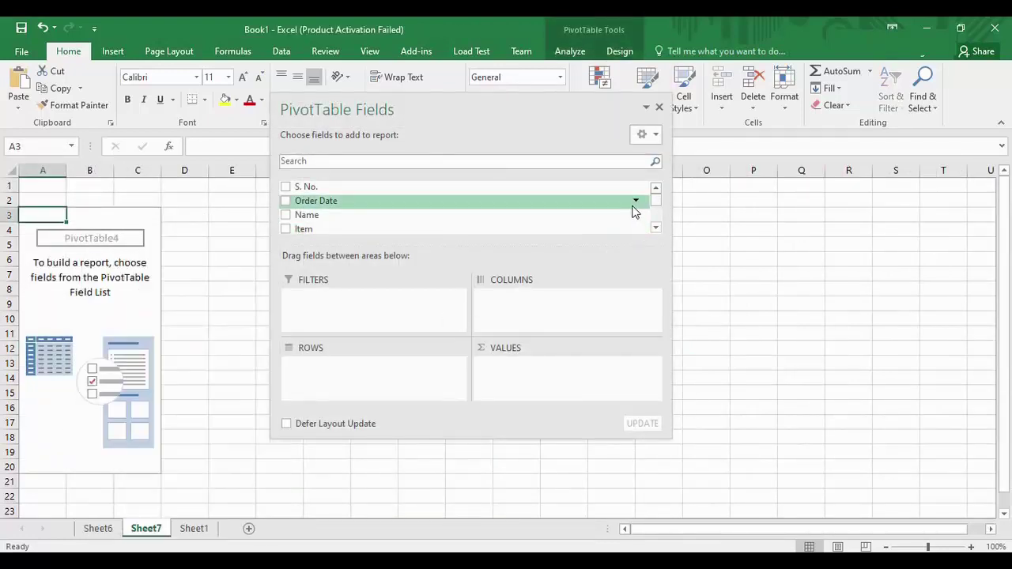
pyautogui.moveTo(656, 198)
pyautogui.mouseDown()
pyautogui.moveTo(658, 219)
pyautogui.moveTo(656, 200)
pyautogui.mouseUp()
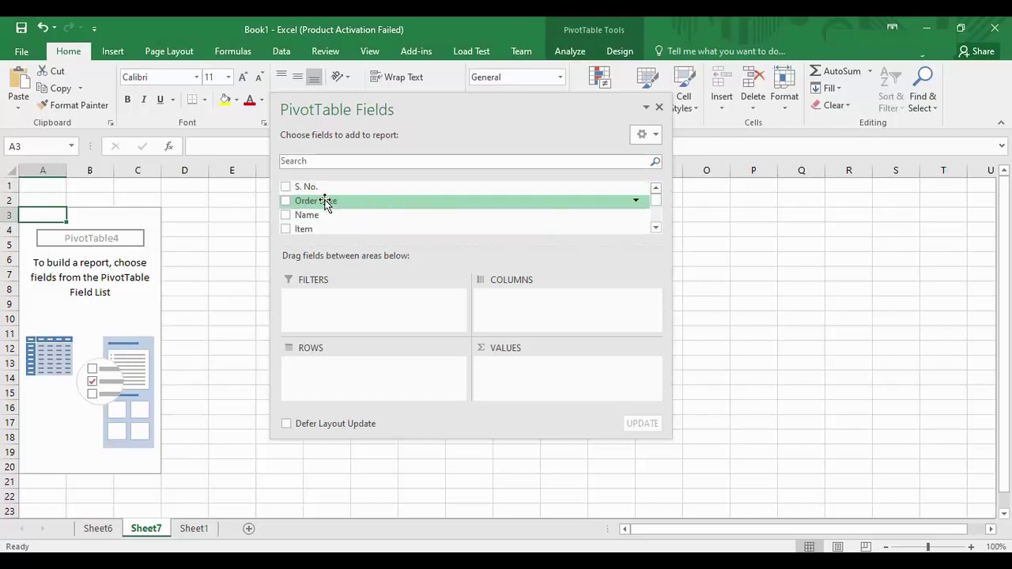
pyautogui.moveTo(323, 202); pyautogui.dragTo(518, 315)
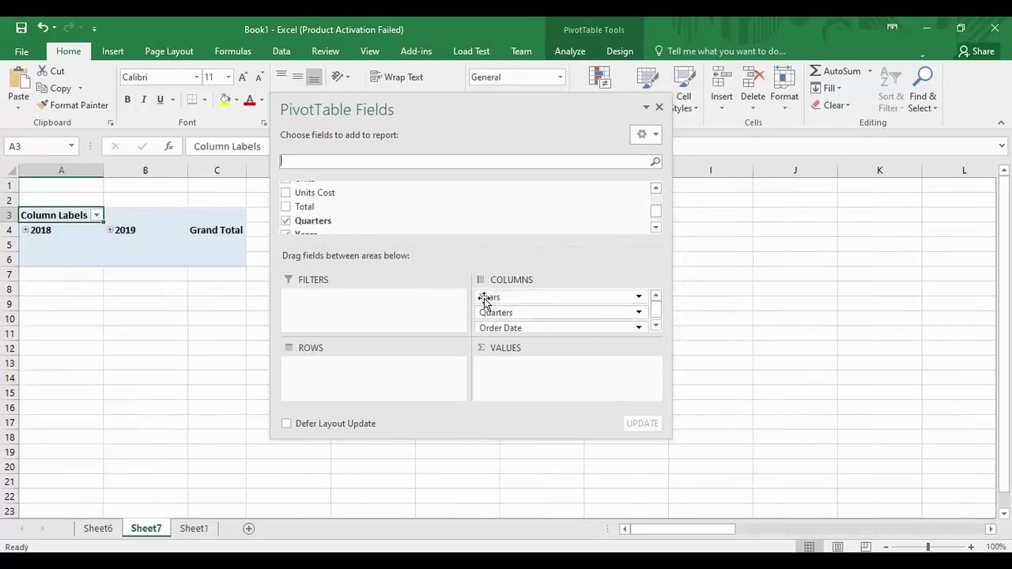
# - Add the Units field to both the rows and the values of the PivotTable
pyautogui.moveTo(658, 213); pyautogui.dragTo(657, 194)
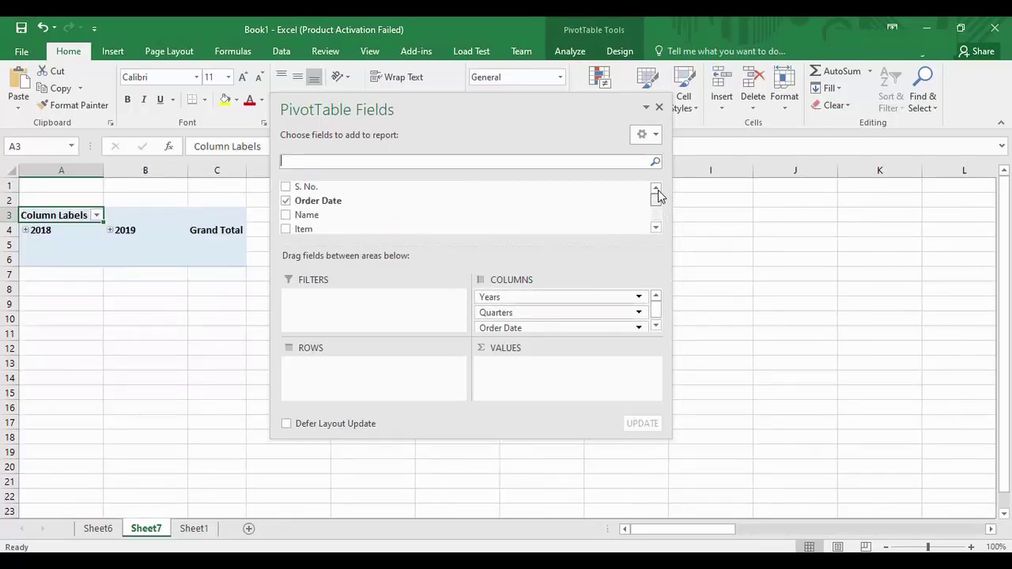
pyautogui.click(656, 228)
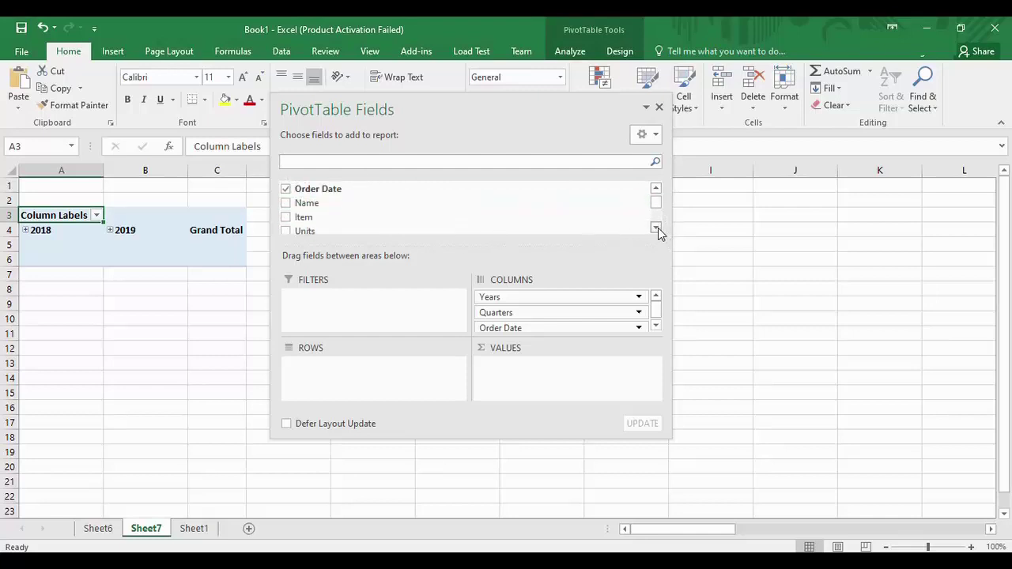
pyautogui.click(656, 227)
pyautogui.click(656, 227)
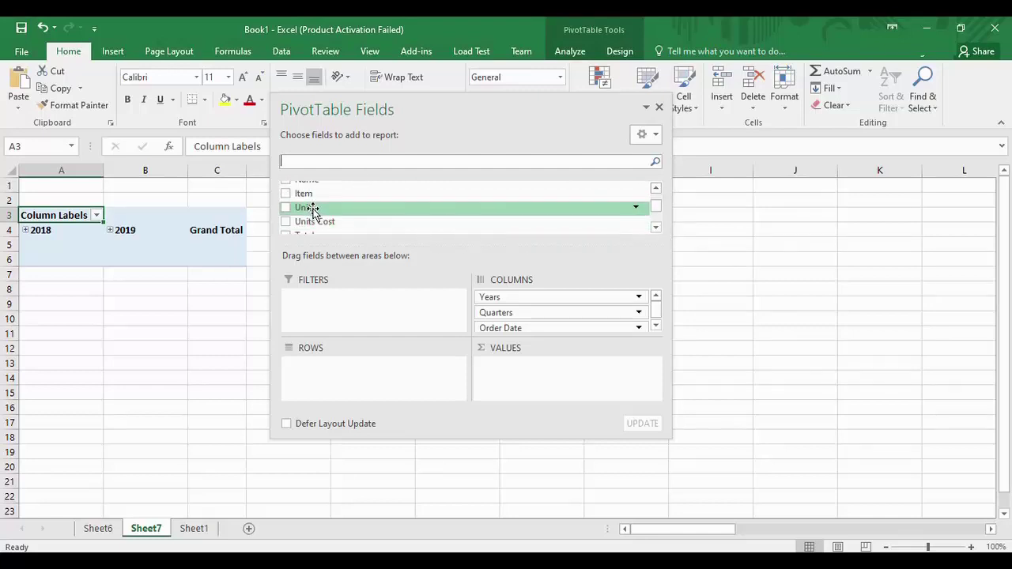
pyautogui.moveTo(313, 211); pyautogui.dragTo(398, 367)
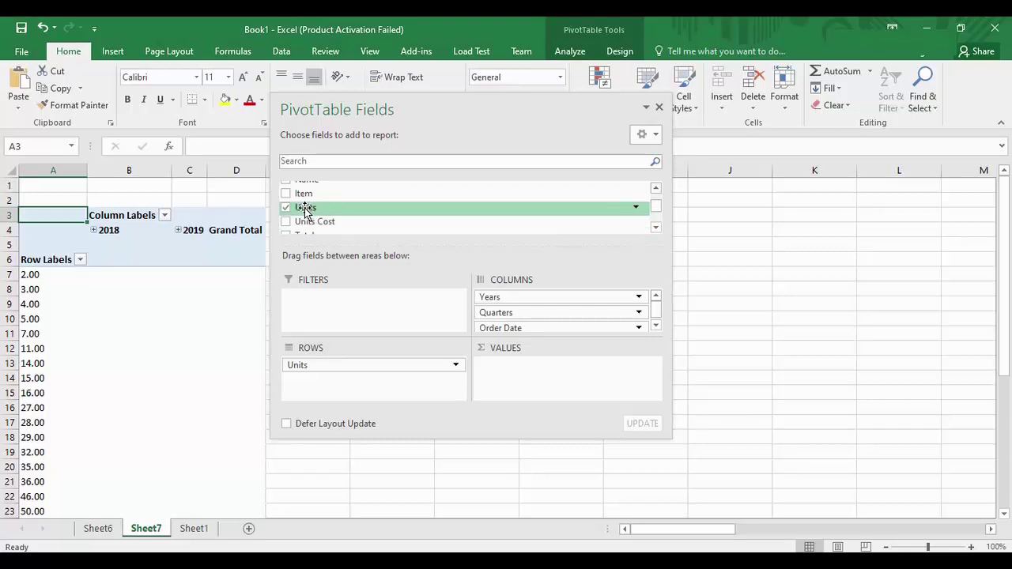
pyautogui.moveTo(305, 208); pyautogui.dragTo(514, 372)
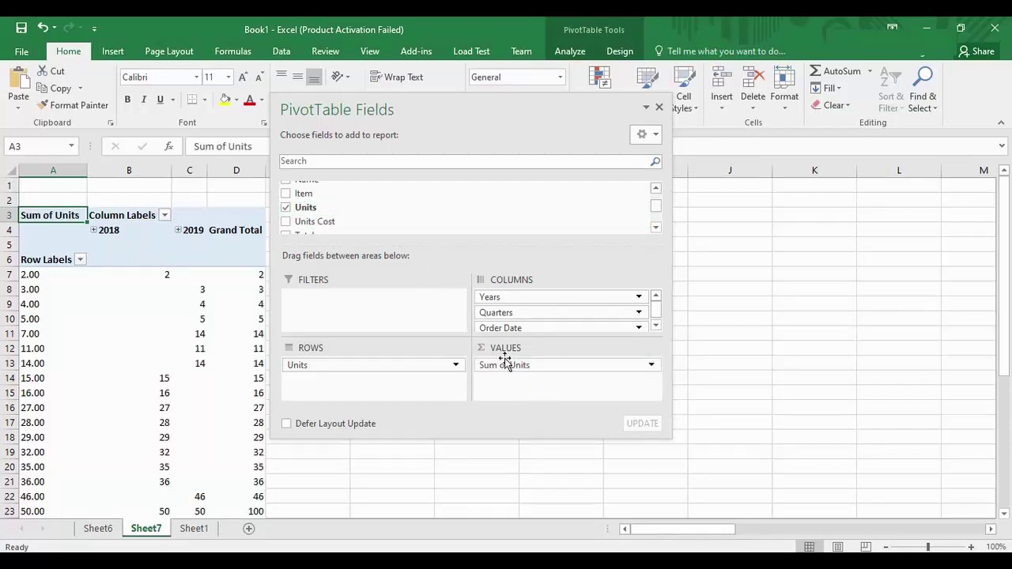
# - Add the Item field to the PivotTable's rows and remove the Units field from the rows
pyautogui.click(403, 367)
pyautogui.moveTo(305, 208); pyautogui.dragTo(346, 388)
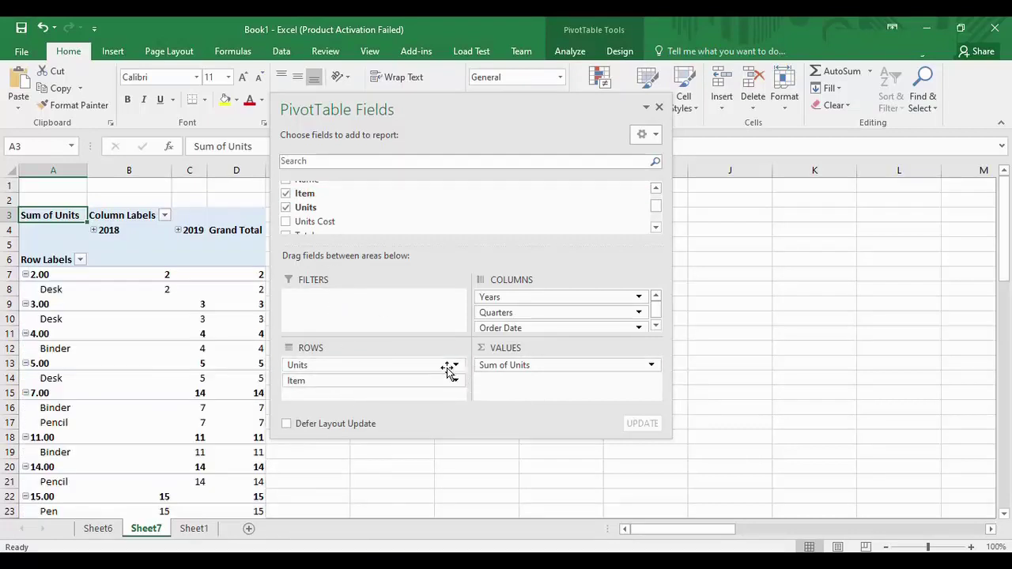
pyautogui.moveTo(447, 368); pyautogui.dragTo(462, 255)
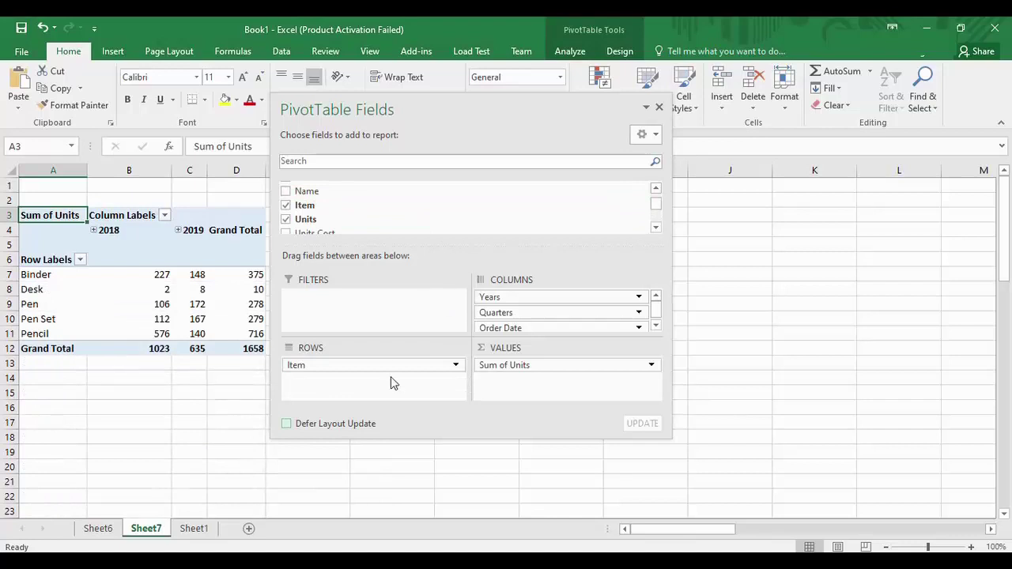
# - Move the field pane clear of the PivotTable and examine the Binder units for 2018, 2019 and the grand total
pyautogui.moveTo(499, 113); pyautogui.dragTo(666, 151)
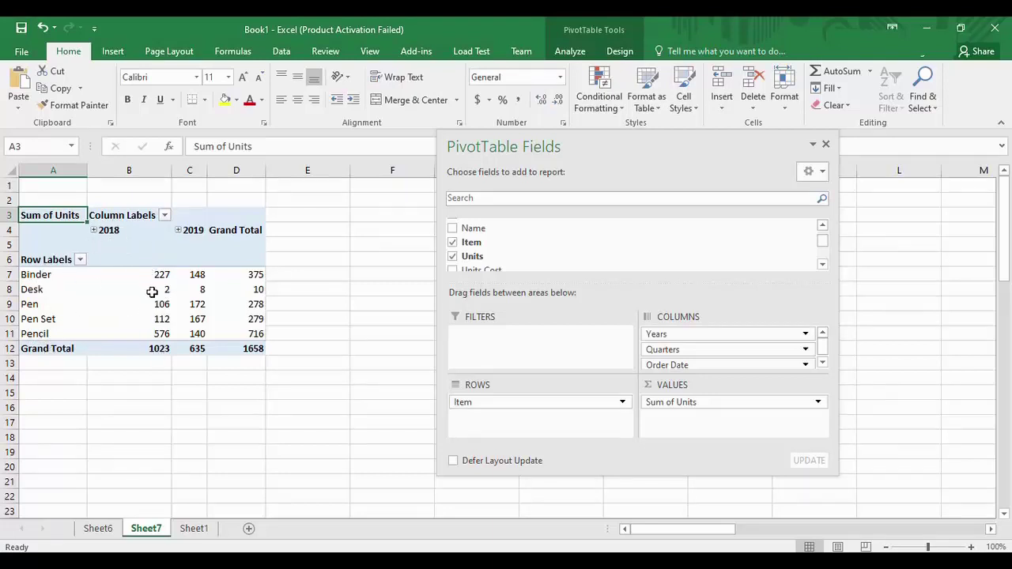
pyautogui.moveTo(158, 289)
pyautogui.moveTo(170, 317)
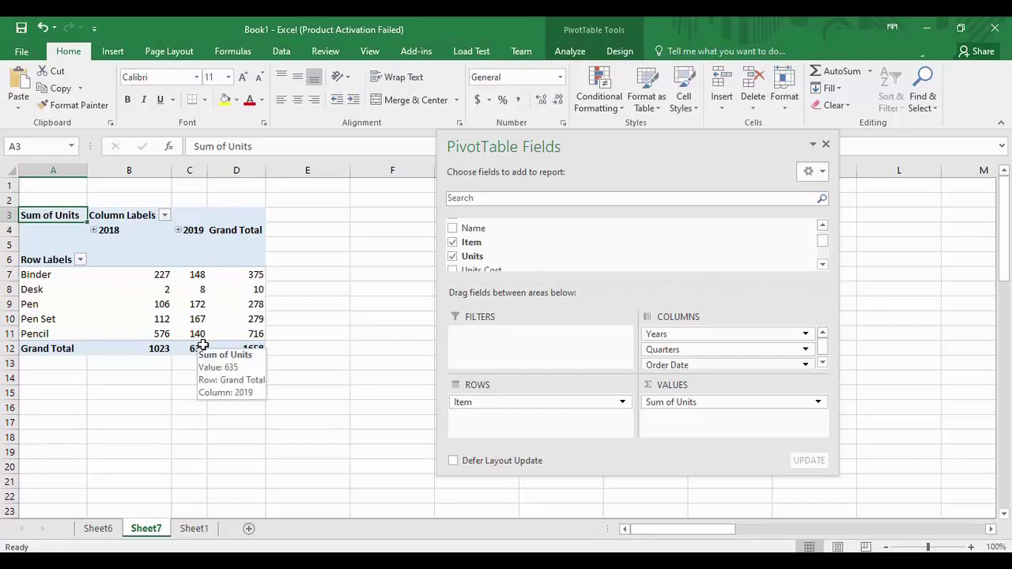
pyautogui.click(275, 277)
pyautogui.click(260, 274)
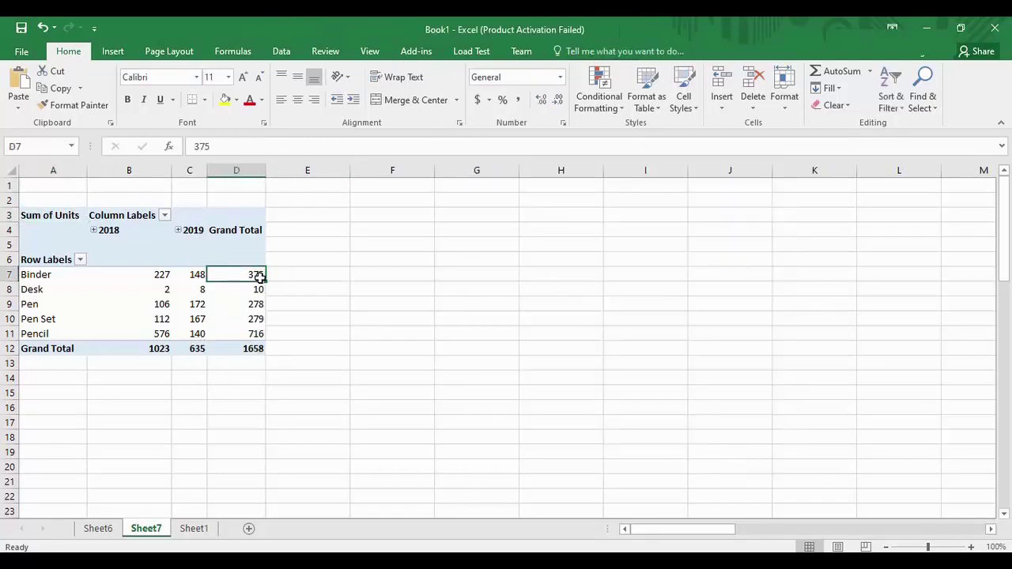
pyautogui.click(39, 277)
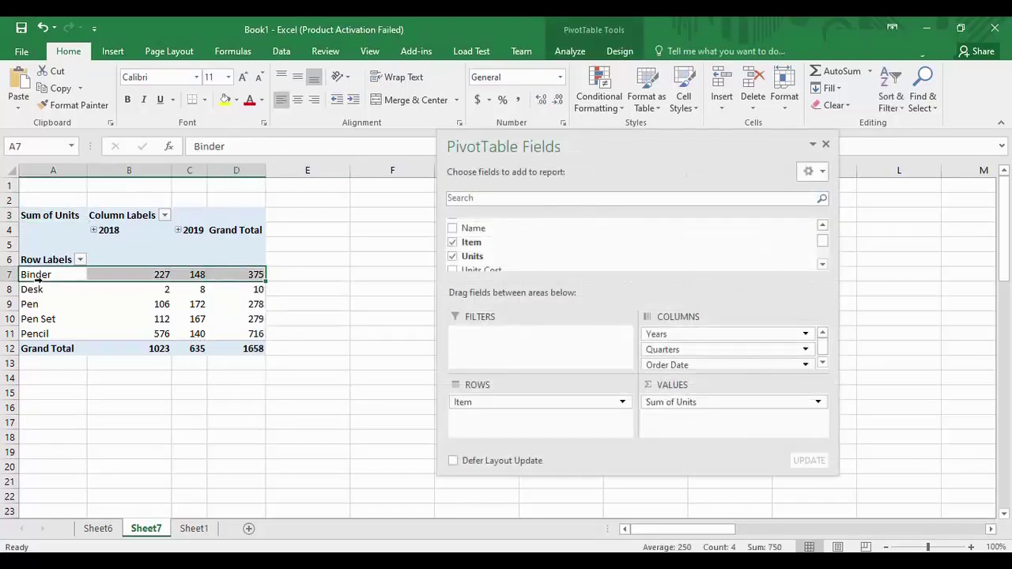
pyautogui.click(147, 275)
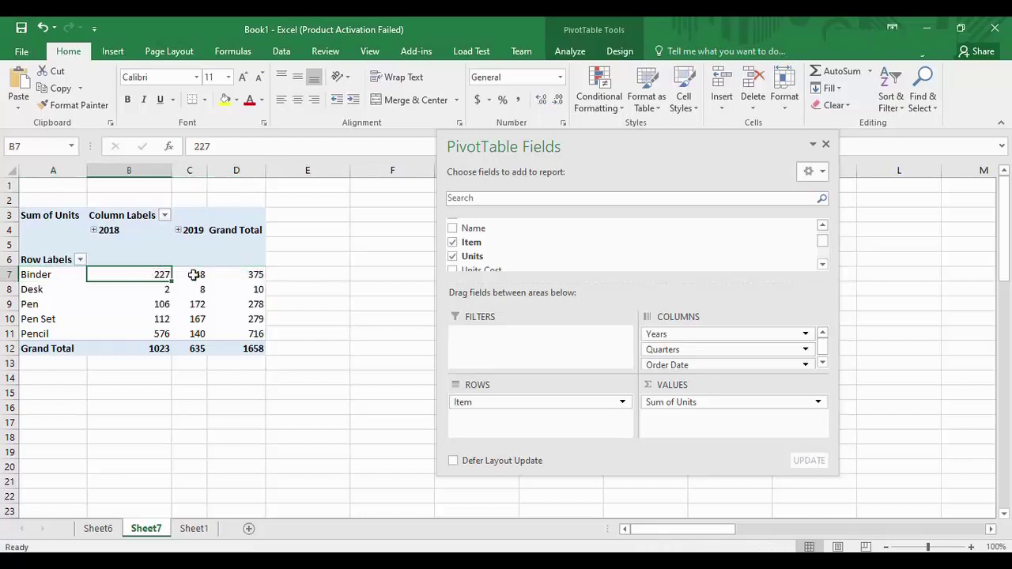
pyautogui.click(195, 275)
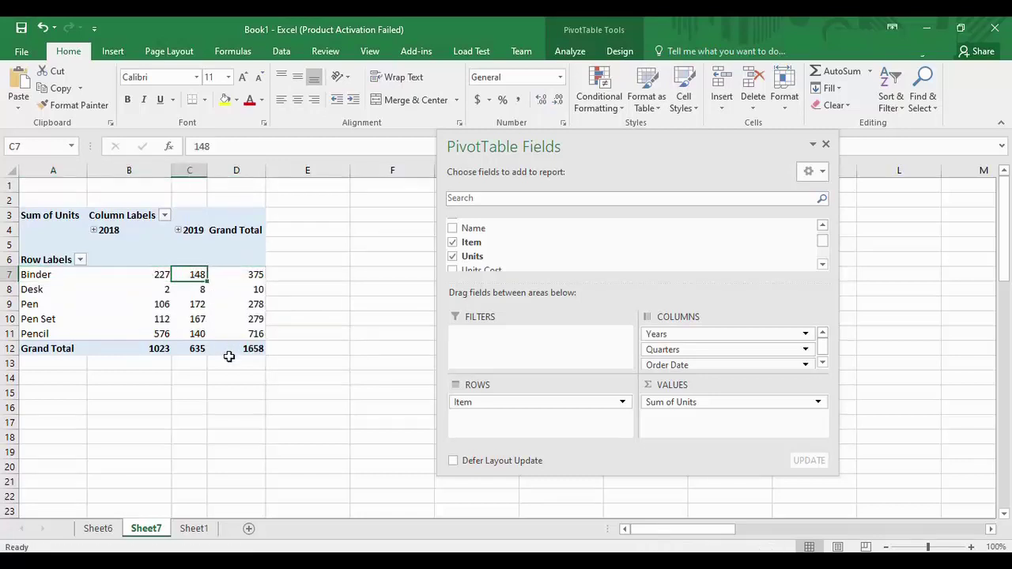
# - Examine the 2018 item values and the Grand Total row for 2018, 2019 and both years combined
pyautogui.click(139, 349)
pyautogui.click(162, 277)
pyautogui.click(161, 307)
pyautogui.click(158, 333)
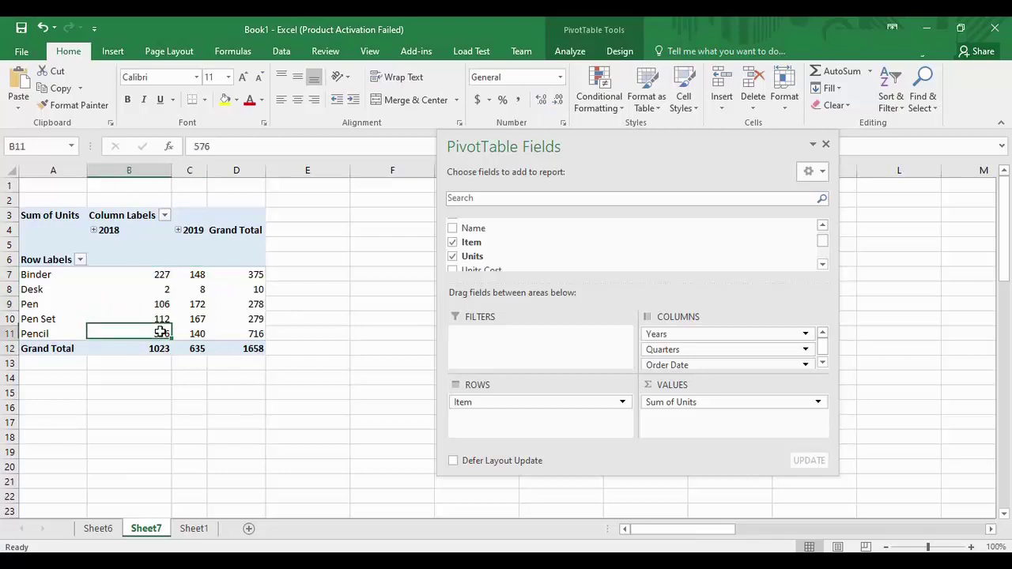
pyautogui.click(158, 349)
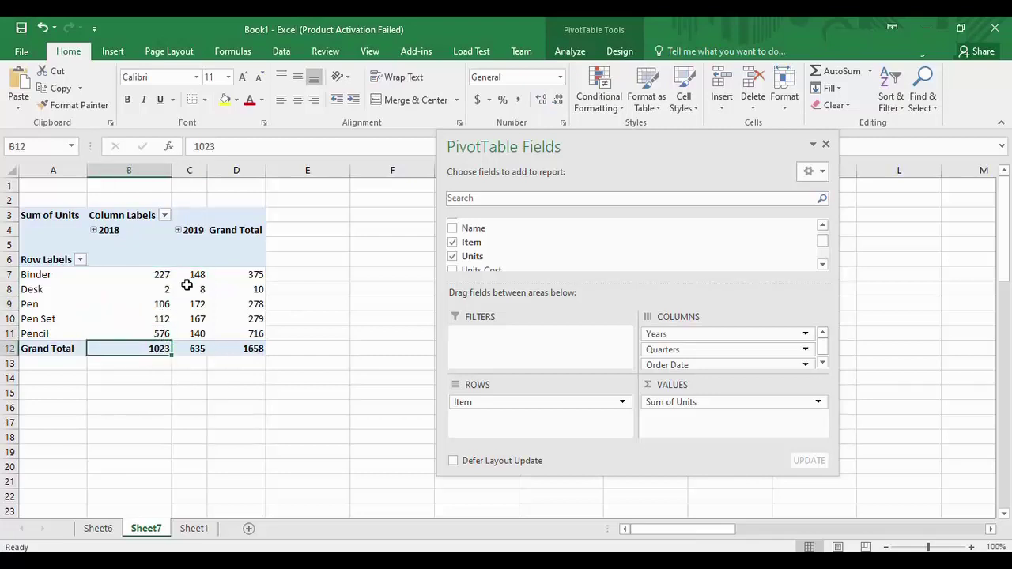
pyautogui.click(199, 355)
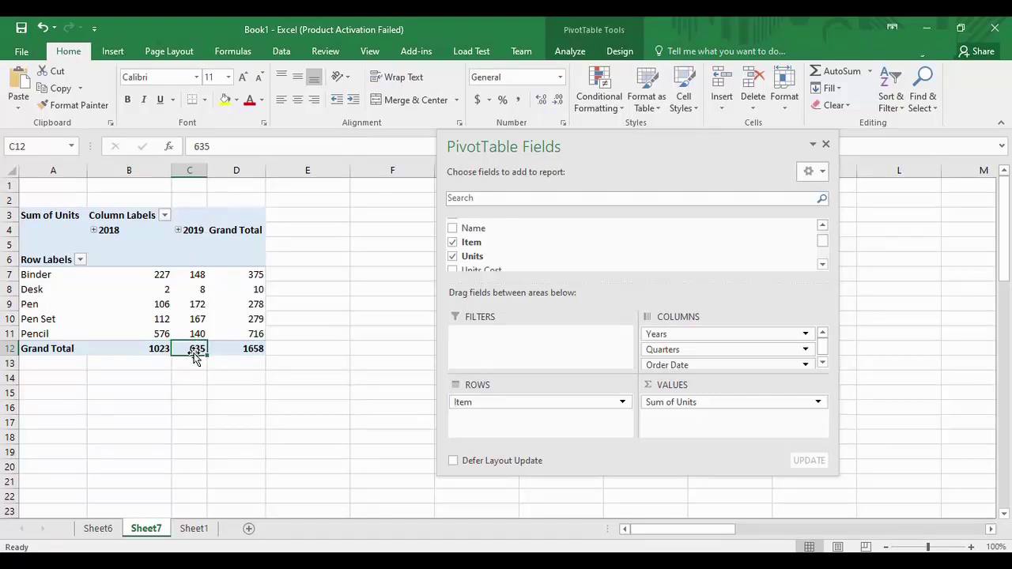
pyautogui.click(252, 347)
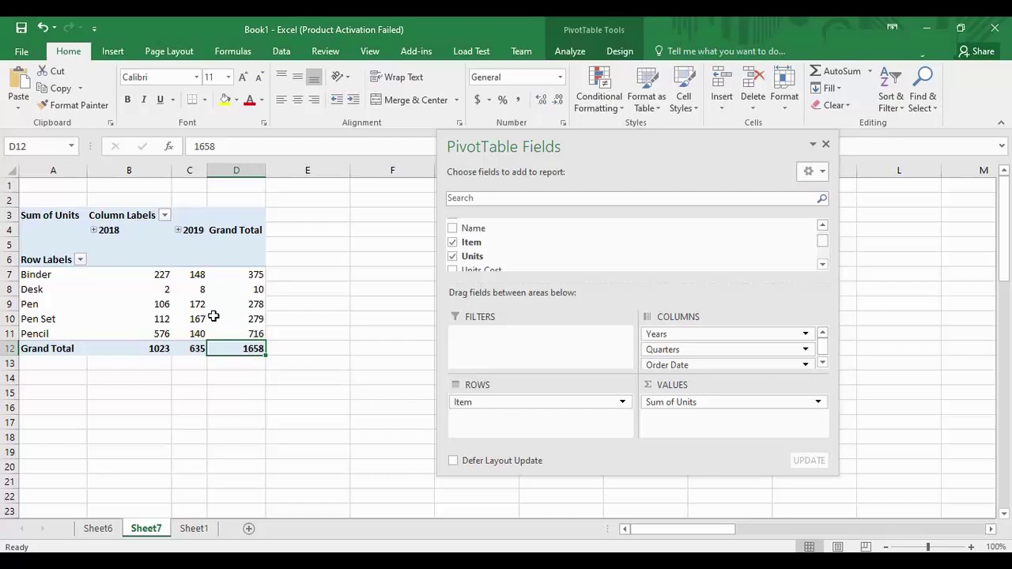
# - Show the source records behind the 2018 Desk units on a new sheet and examine the order date, name and item
pyautogui.click(161, 290)
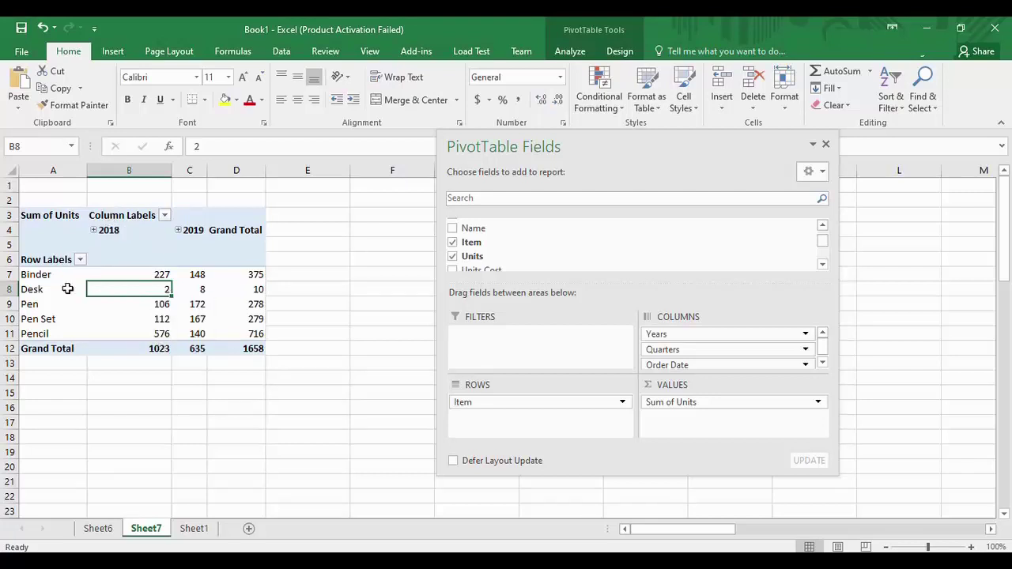
pyautogui.doubleClick(155, 290)
pyautogui.click(251, 319)
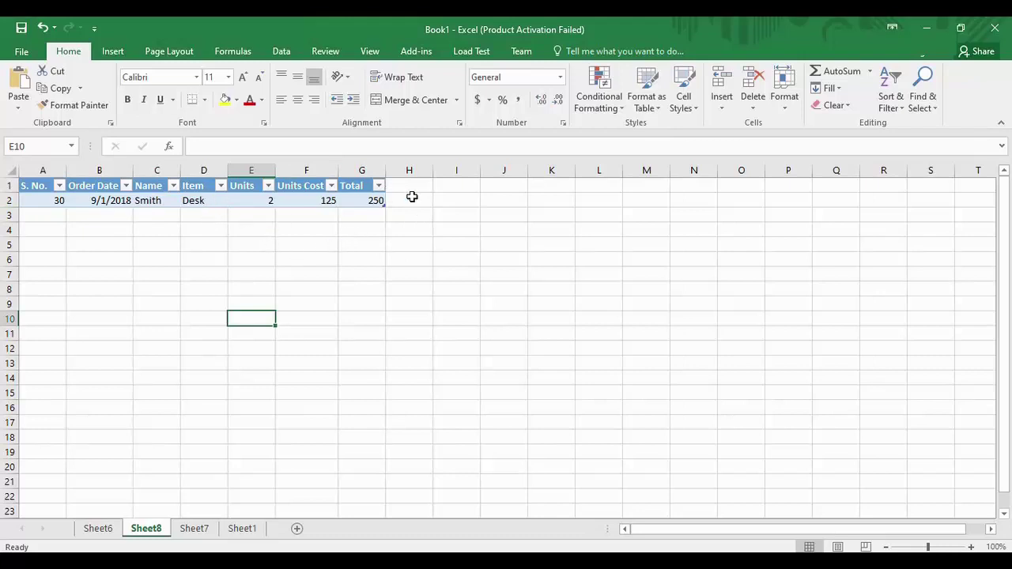
pyautogui.click(112, 212)
pyautogui.click(104, 203)
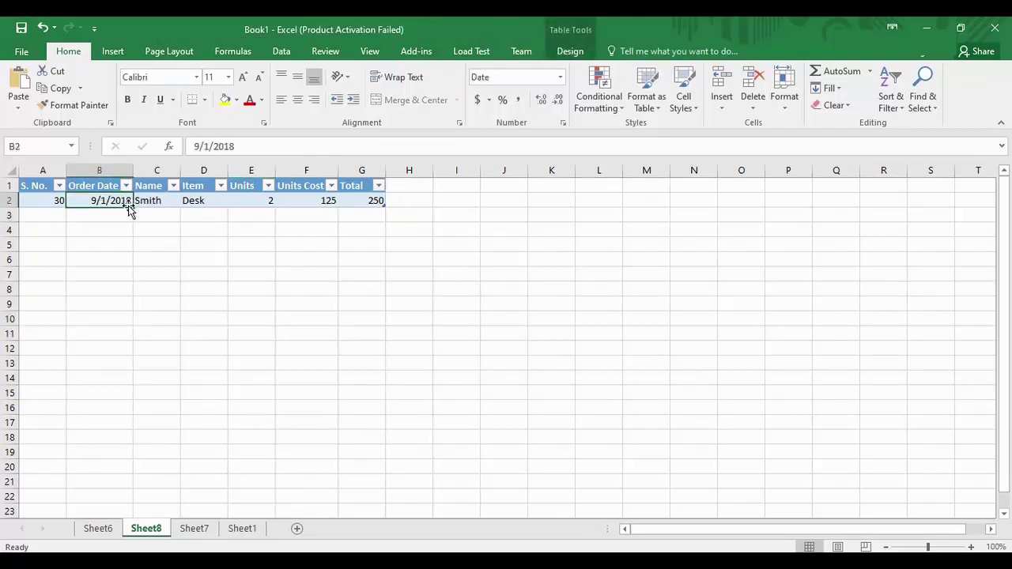
pyautogui.click(155, 207)
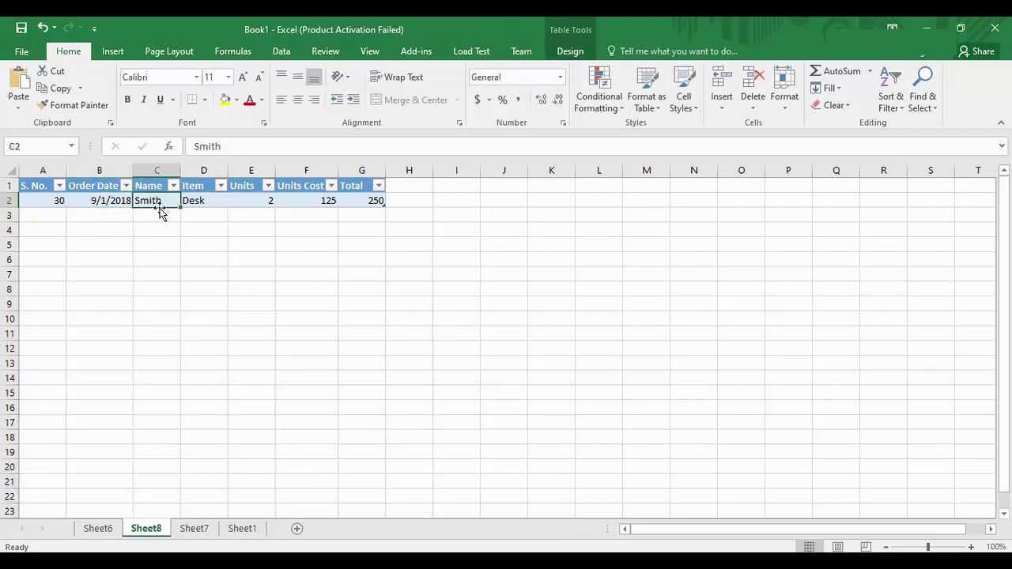
pyautogui.click(250, 200)
pyautogui.click(197, 203)
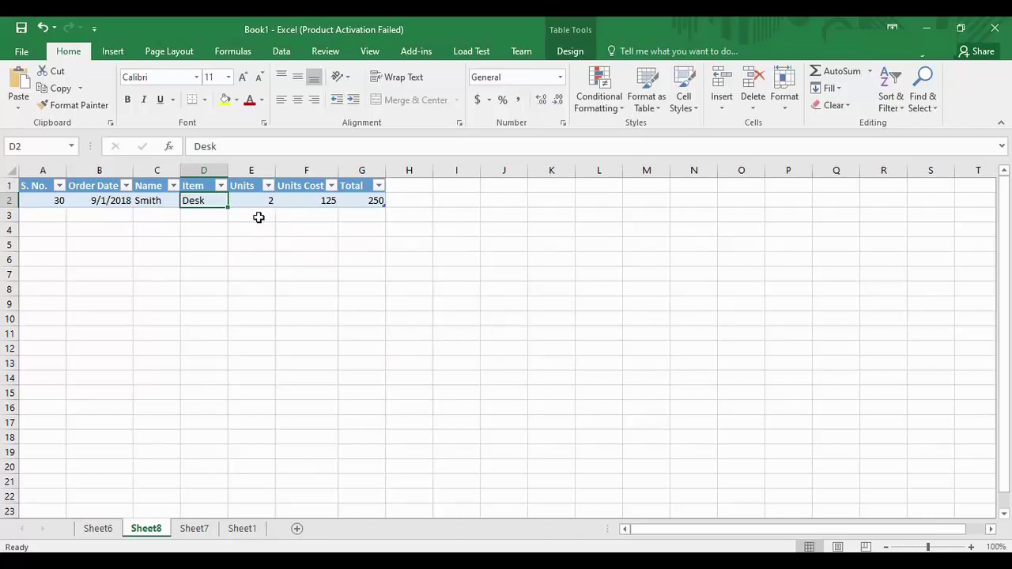
# - Return to the PivotTable on Sheet7 and move the Order Date field to the beginning of the column fields
pyautogui.click(196, 529)
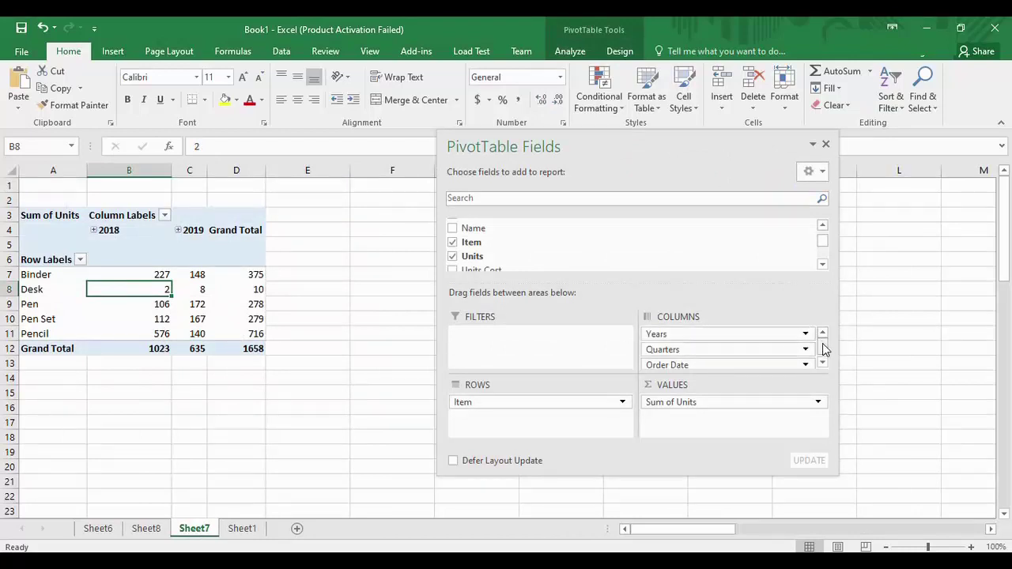
pyautogui.moveTo(822, 342)
pyautogui.mouseDown()
pyautogui.moveTo(823, 359)
pyautogui.moveTo(823, 345)
pyautogui.mouseUp()
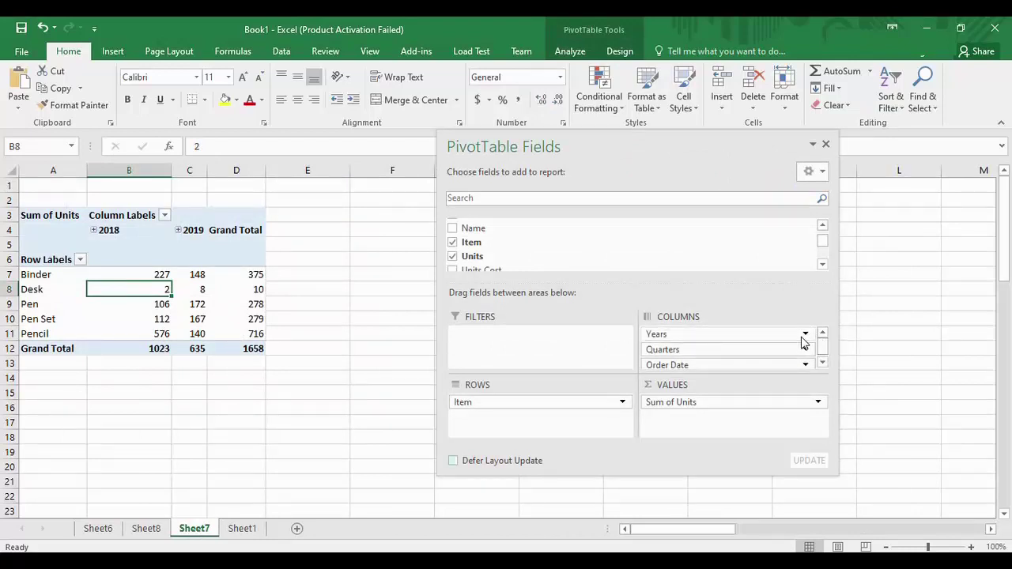
pyautogui.click(803, 337)
pyautogui.click(803, 340)
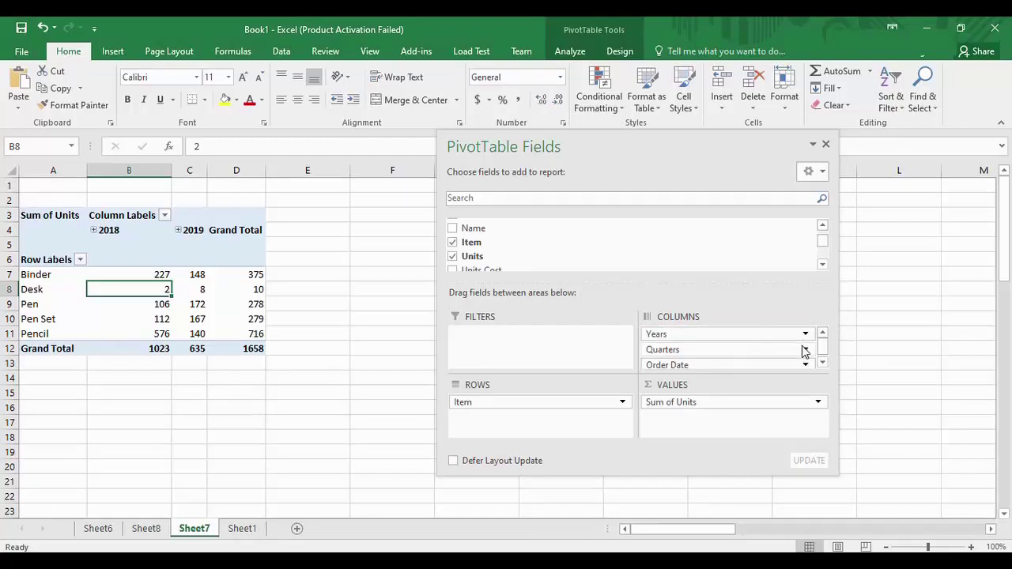
pyautogui.click(805, 351)
pyautogui.click(805, 351)
pyautogui.moveTo(822, 343); pyautogui.dragTo(823, 360)
pyautogui.click(806, 362)
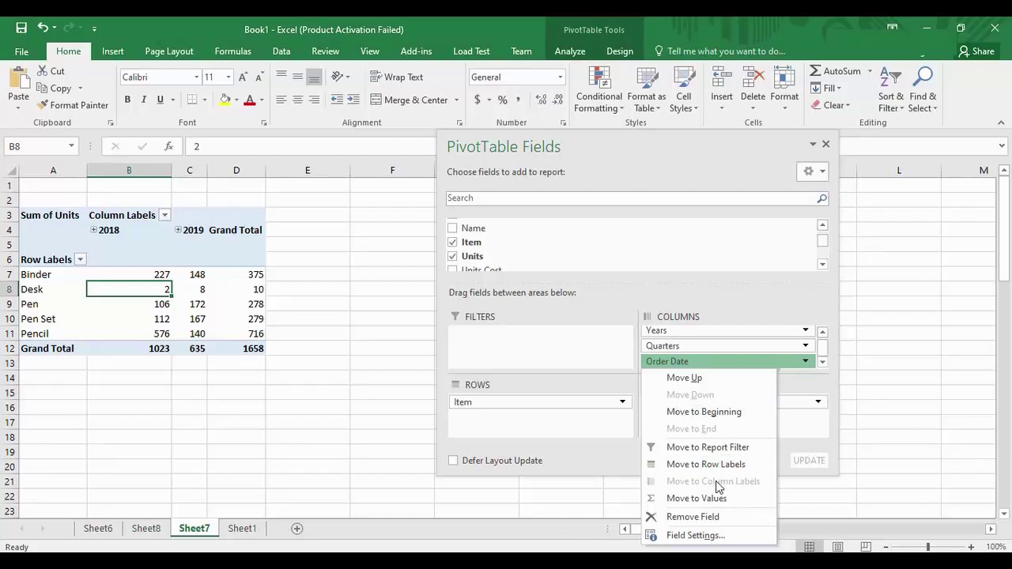
pyautogui.click(716, 412)
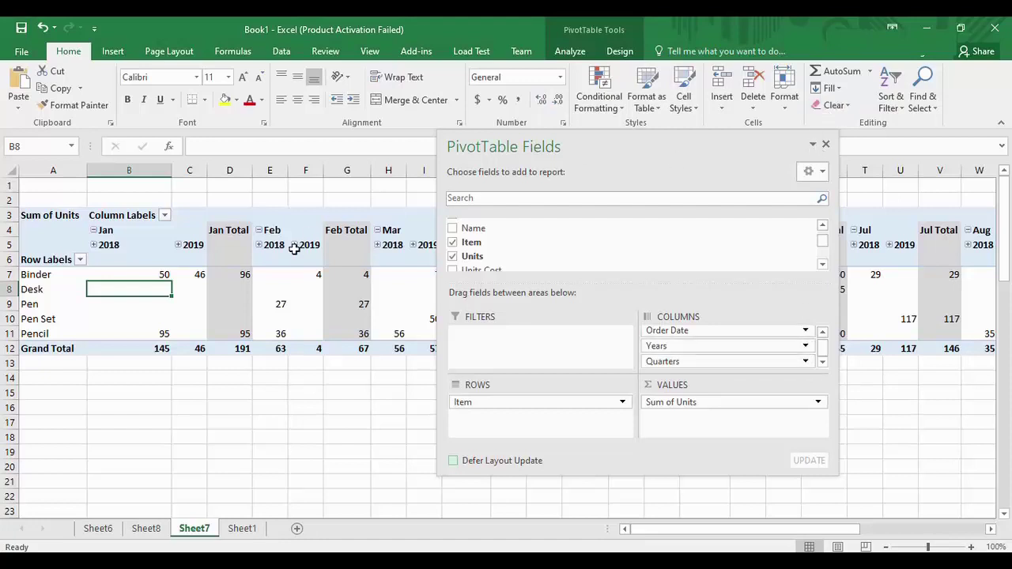
# - Examine the January columns for 2018 and 2019 and the Jan Total units of Binder, Pen and Pencil
pyautogui.click(269, 422)
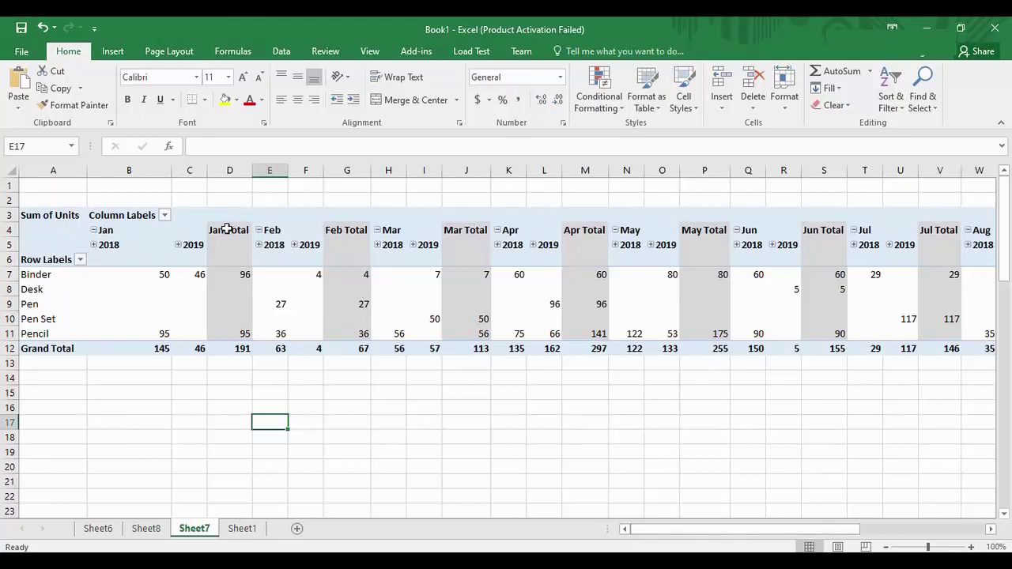
pyautogui.click(108, 246)
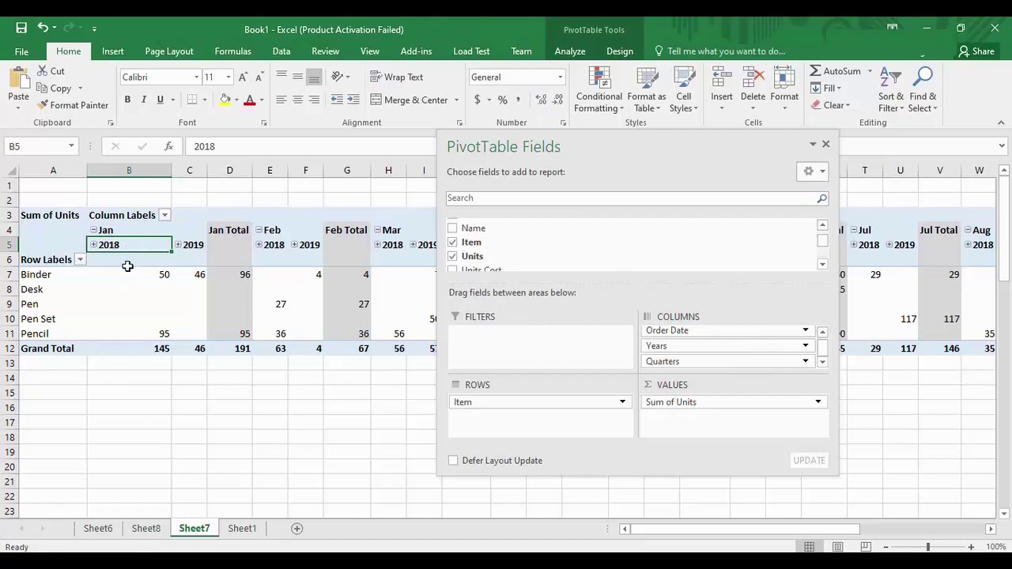
pyautogui.click(193, 245)
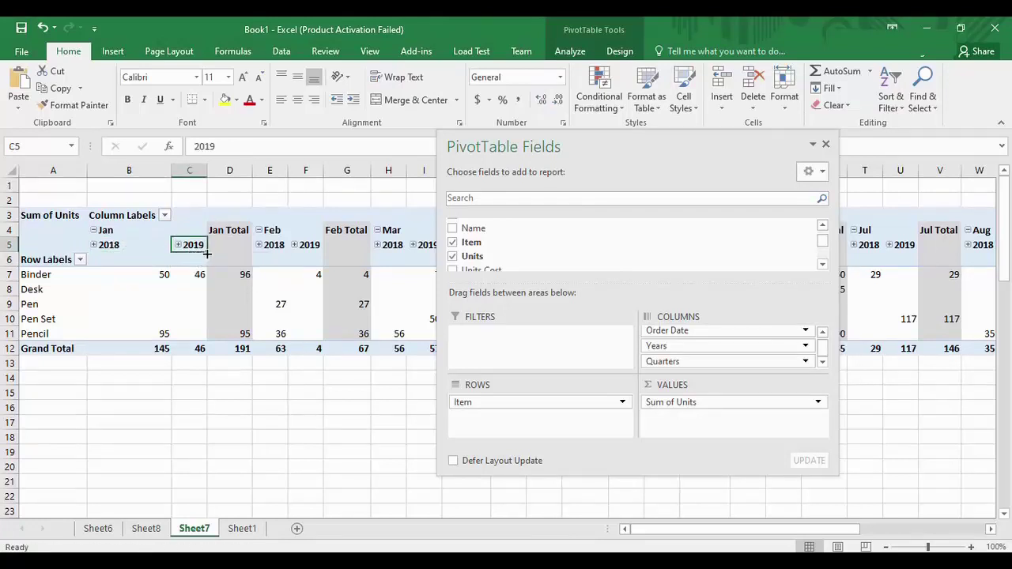
pyautogui.click(235, 230)
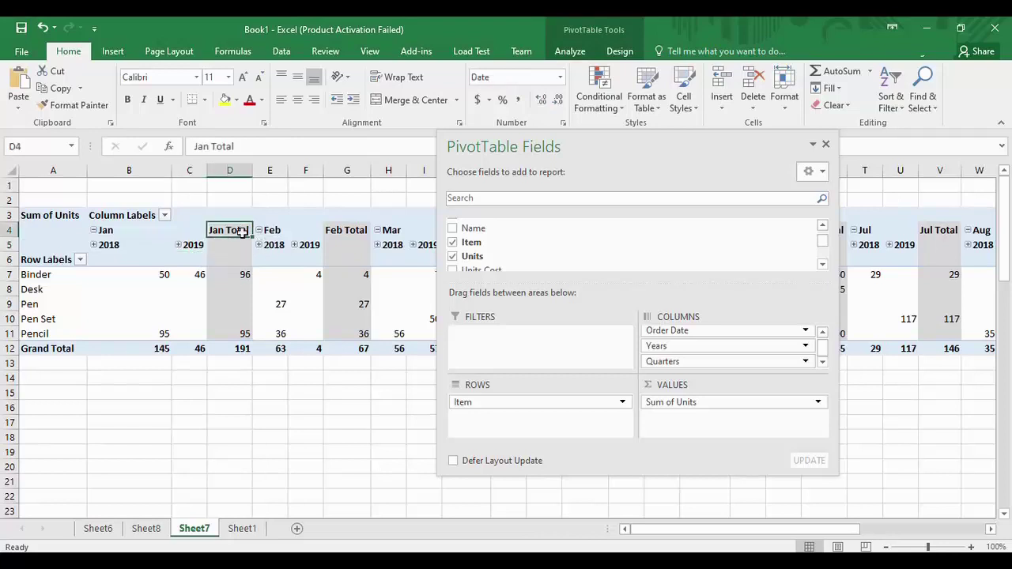
pyautogui.click(243, 275)
pyautogui.click(236, 306)
pyautogui.click(237, 333)
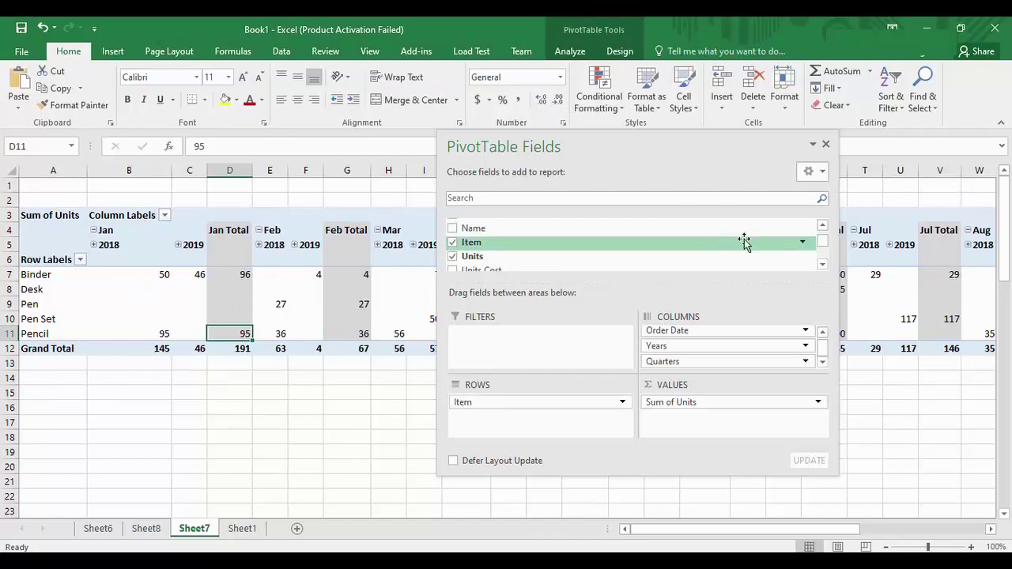
# - Move the Quarters field to the beginning of the PivotTable's column fields
pyautogui.click(806, 361)
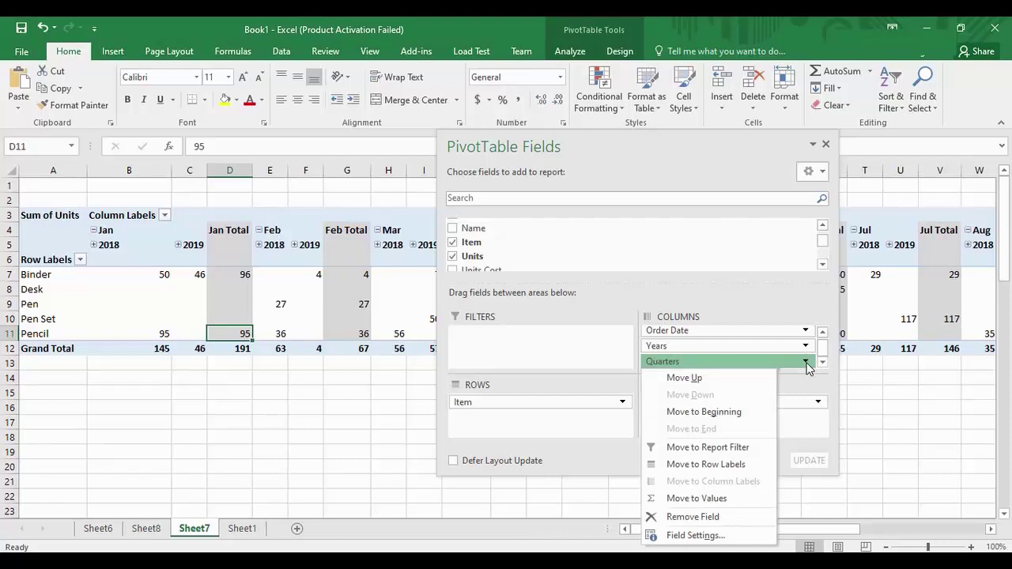
pyautogui.click(733, 412)
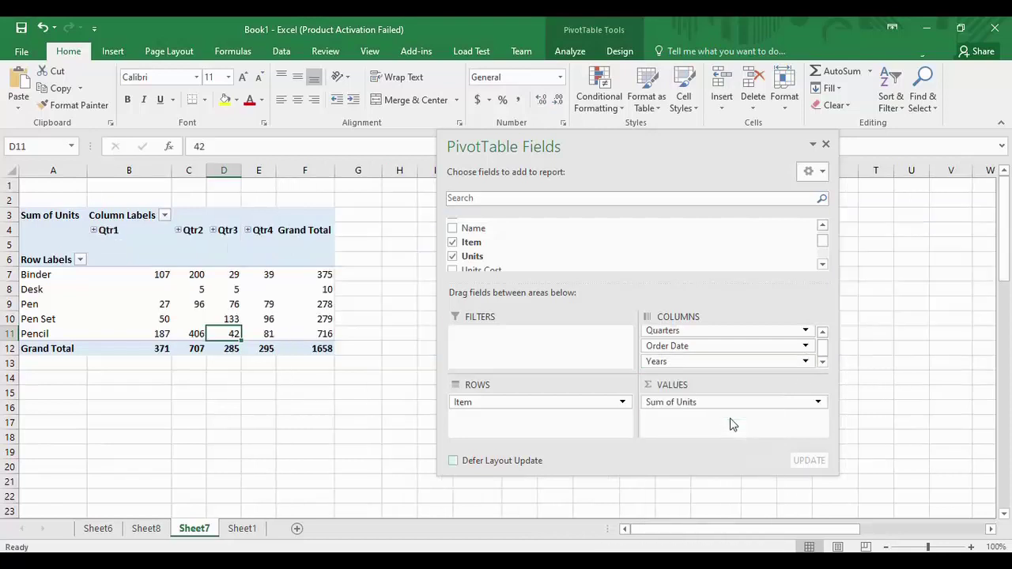
pyautogui.click(813, 146)
# - Examine the Qtr1 item units and their Grand Total, along with the columns for the remaining quarters
pyautogui.click(140, 245)
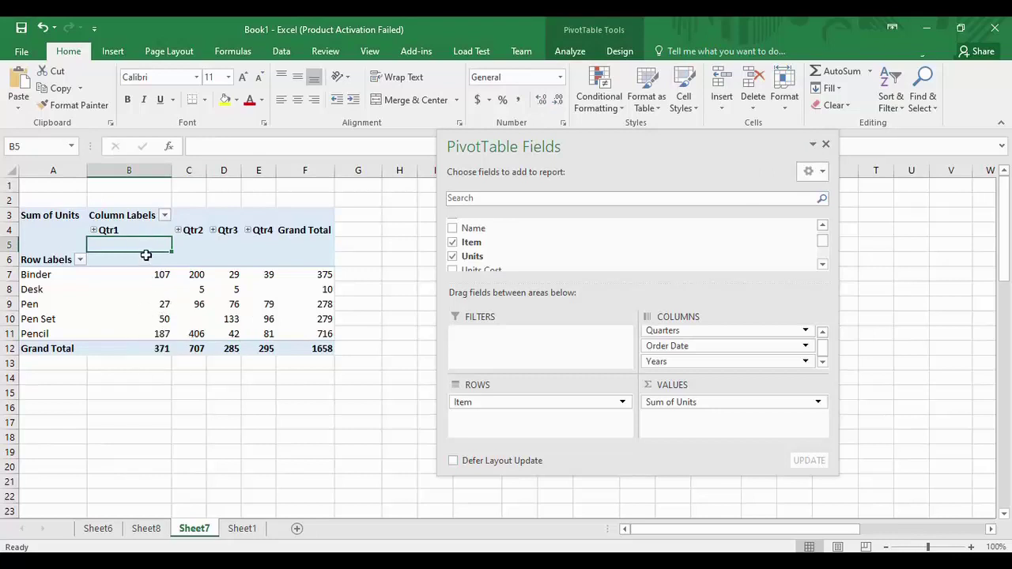
pyautogui.click(139, 232)
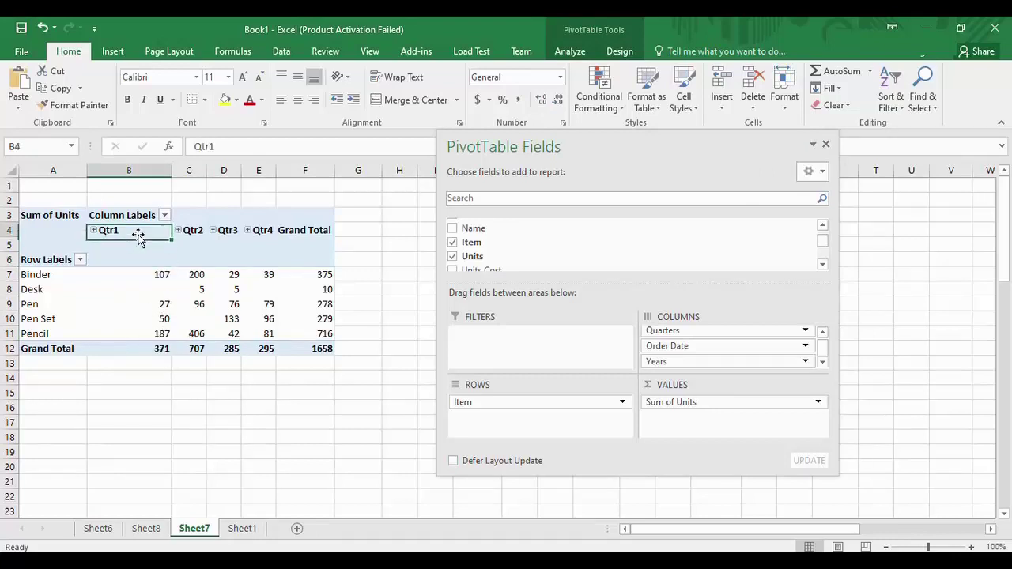
pyautogui.click(155, 278)
pyautogui.click(152, 306)
pyautogui.click(149, 332)
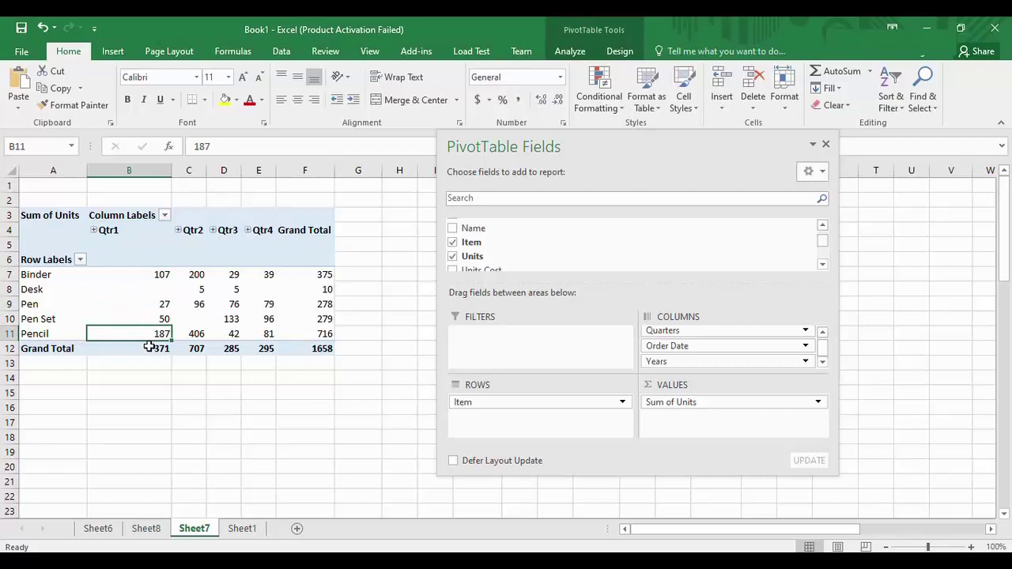
pyautogui.click(162, 282)
pyautogui.click(160, 304)
pyautogui.click(159, 333)
pyautogui.click(162, 347)
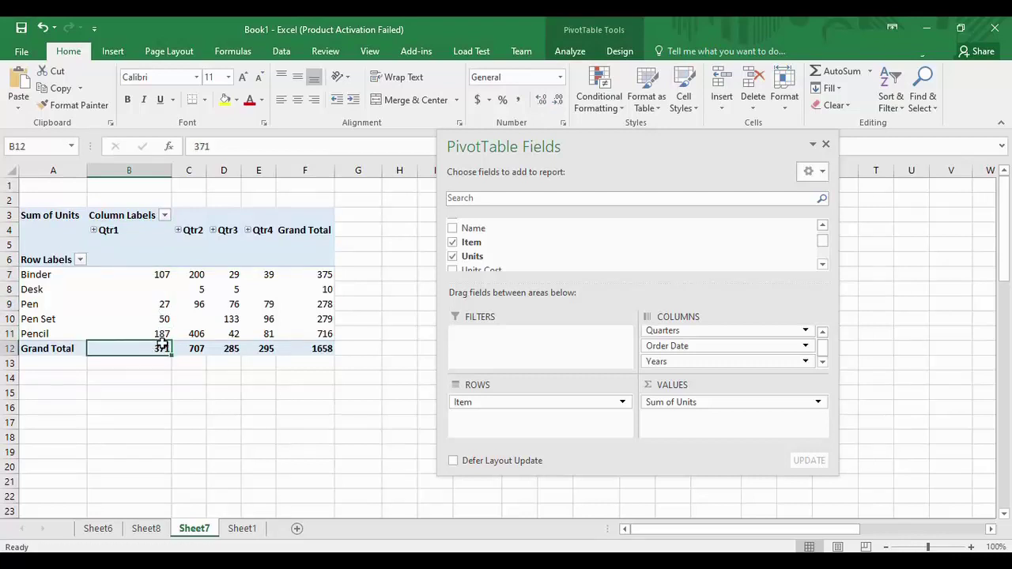
pyautogui.click(202, 271)
pyautogui.click(234, 235)
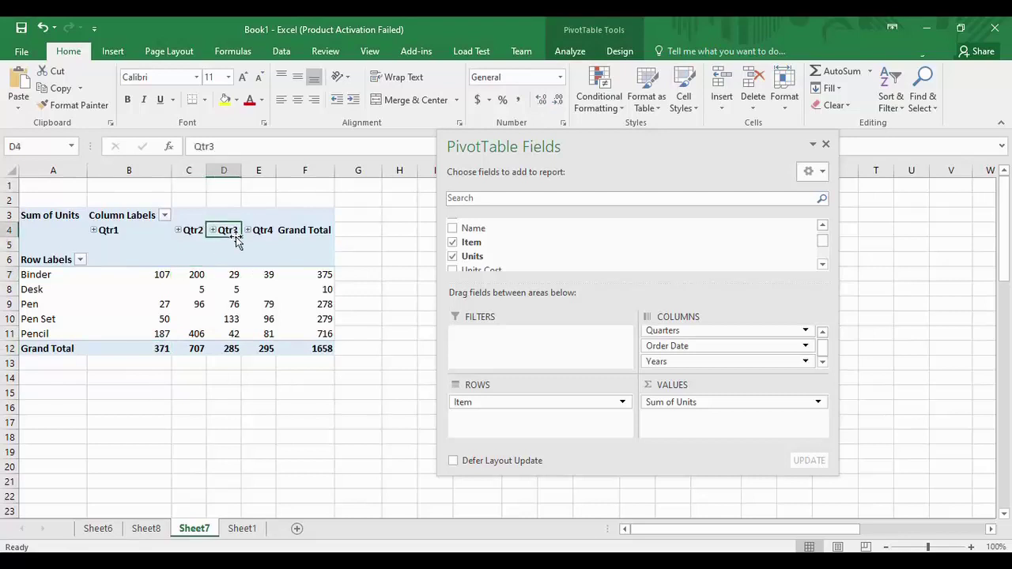
pyautogui.click(290, 245)
pyautogui.click(267, 243)
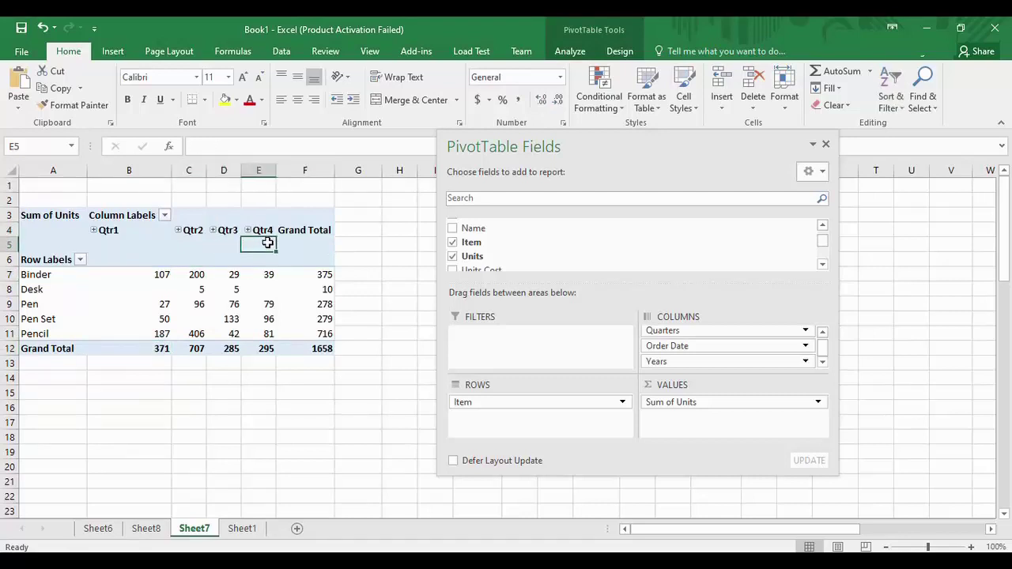
# - Move Years to the beginning of the column fields, and remove Years, Quarters and Order Date from the PivotTable
pyautogui.click(805, 363)
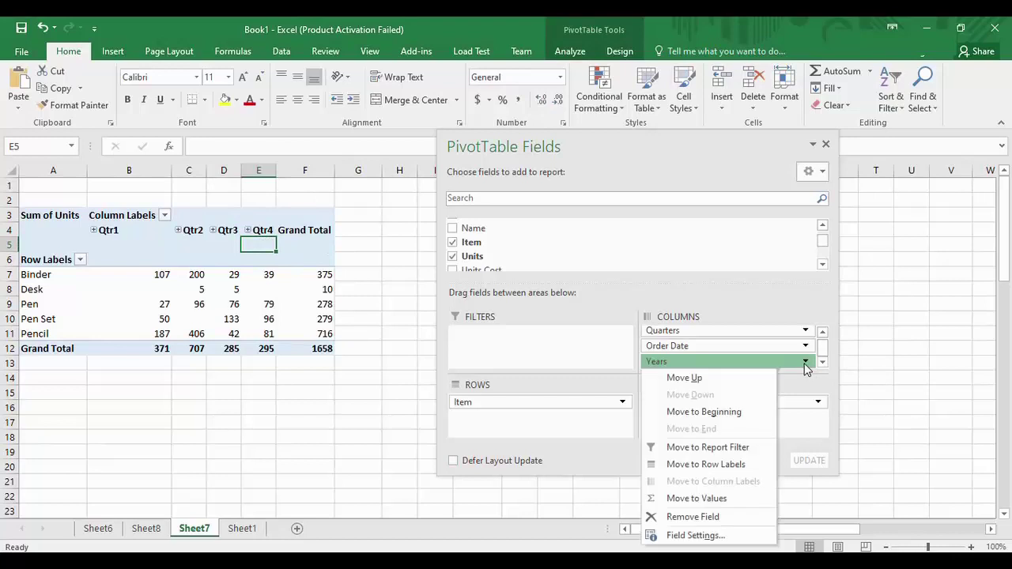
pyautogui.click(723, 414)
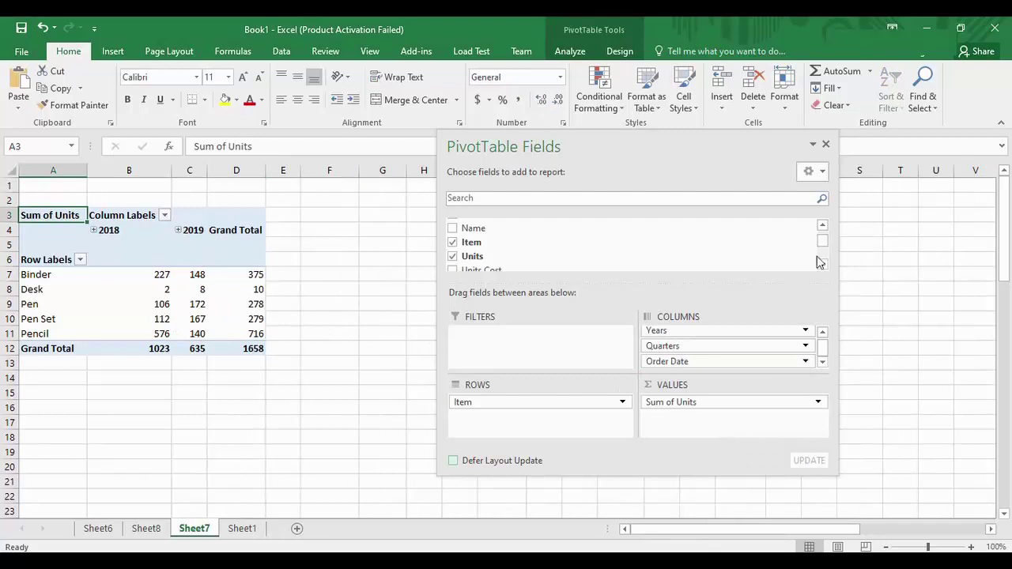
pyautogui.moveTo(823, 246); pyautogui.dragTo(822, 250)
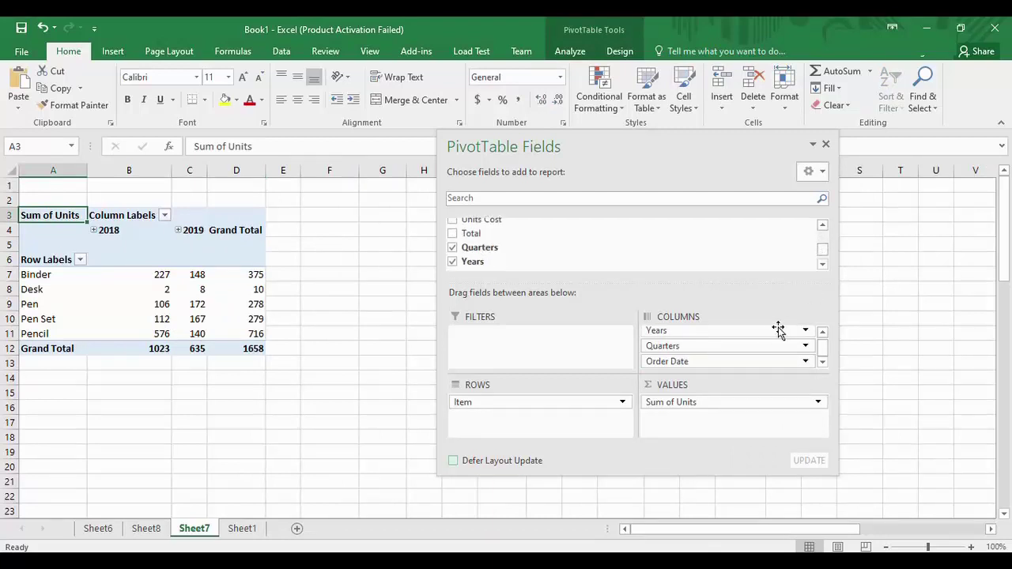
pyautogui.moveTo(773, 332); pyautogui.dragTo(766, 269)
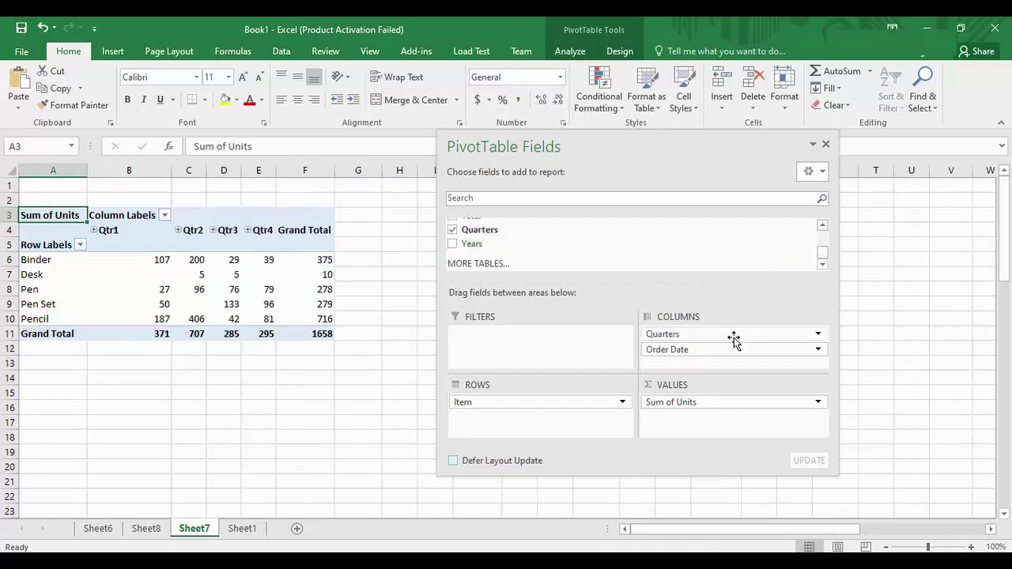
pyautogui.moveTo(734, 334); pyautogui.dragTo(714, 233)
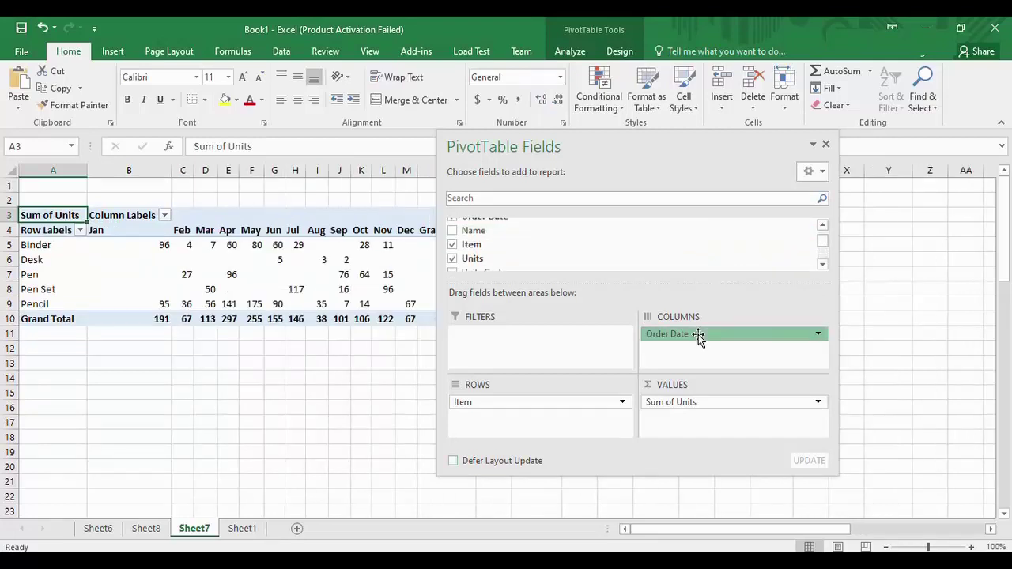
pyautogui.moveTo(699, 335); pyautogui.dragTo(693, 256)
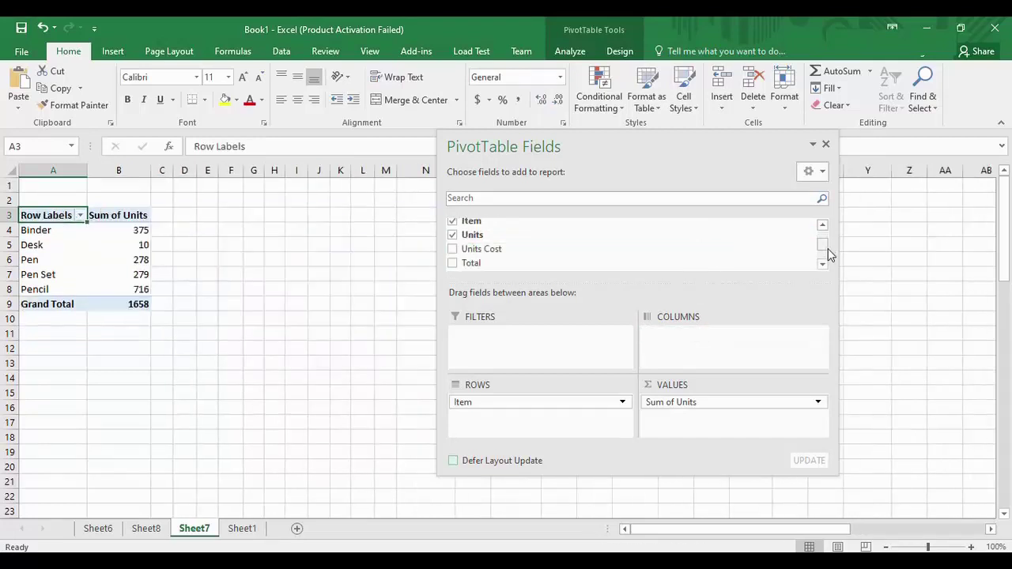
# - Add the Name field to the PivotTable's columns and move the field pane clear of the table
pyautogui.scroll(2, 826, 247)
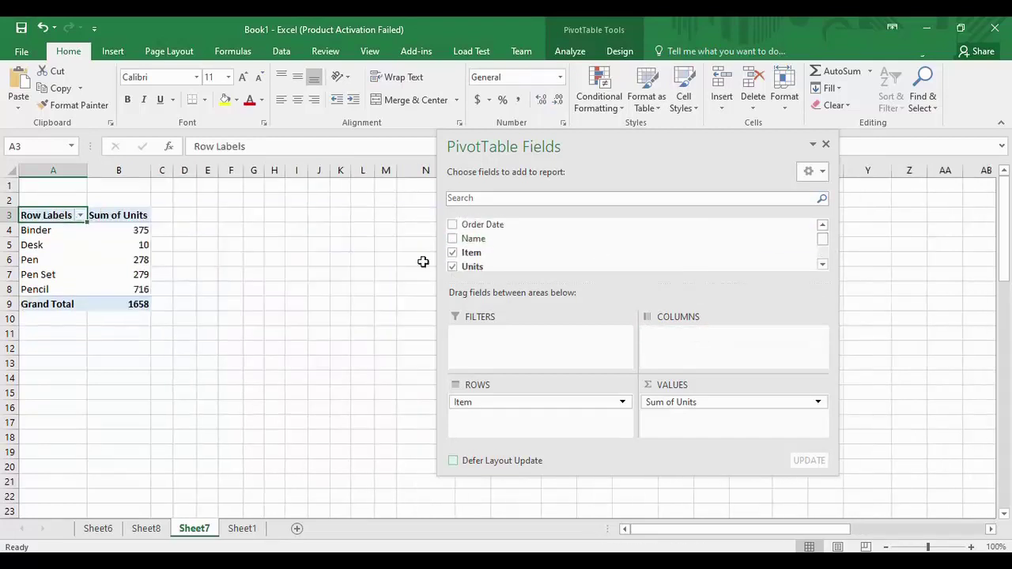
pyautogui.moveTo(475, 239); pyautogui.dragTo(662, 340)
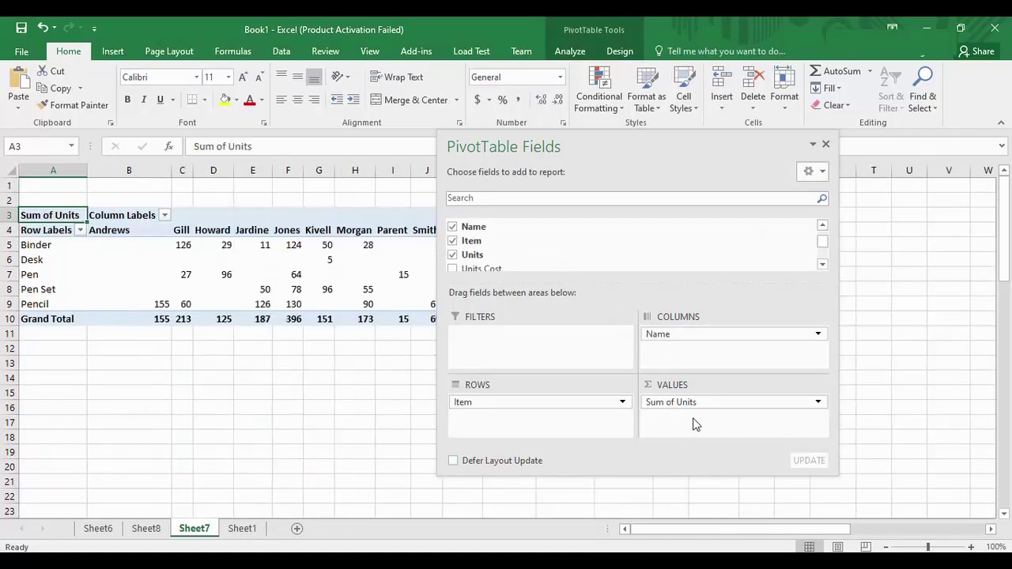
pyautogui.moveTo(752, 141); pyautogui.dragTo(925, 131)
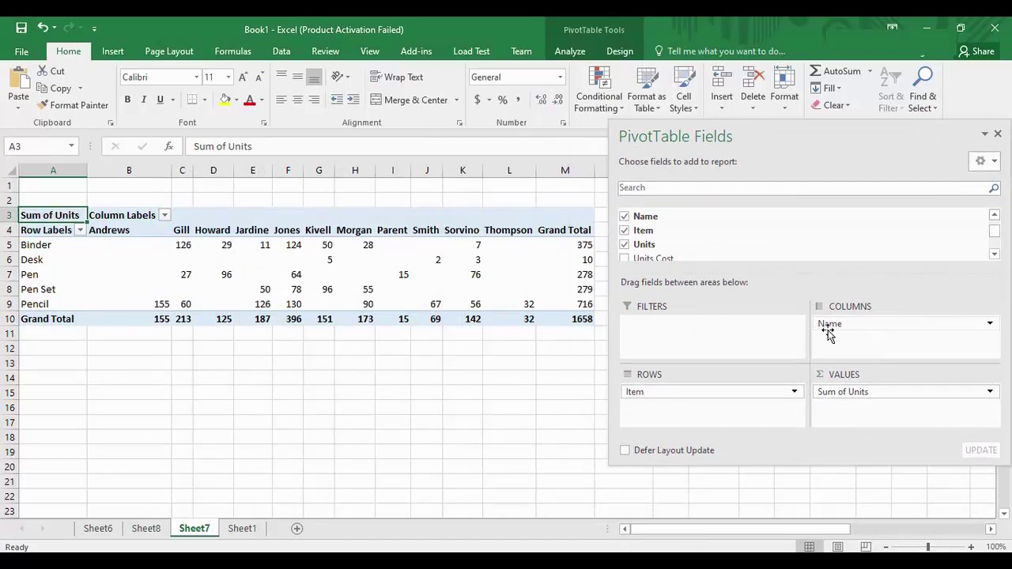
# - Examine the Binder, Pen and Pencil units in the first name column of the PivotTable
pyautogui.click(475, 348)
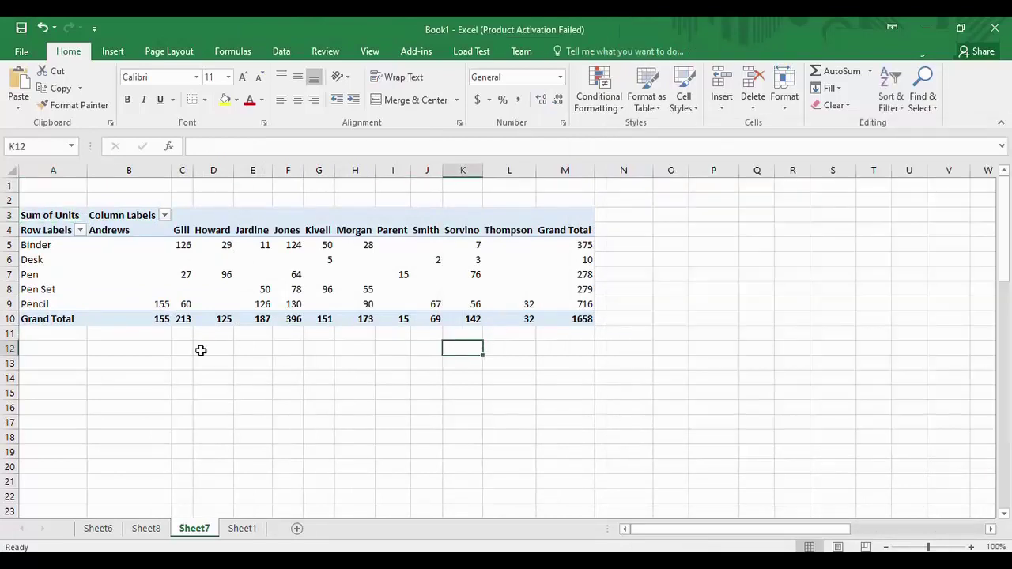
pyautogui.click(147, 248)
pyautogui.click(151, 274)
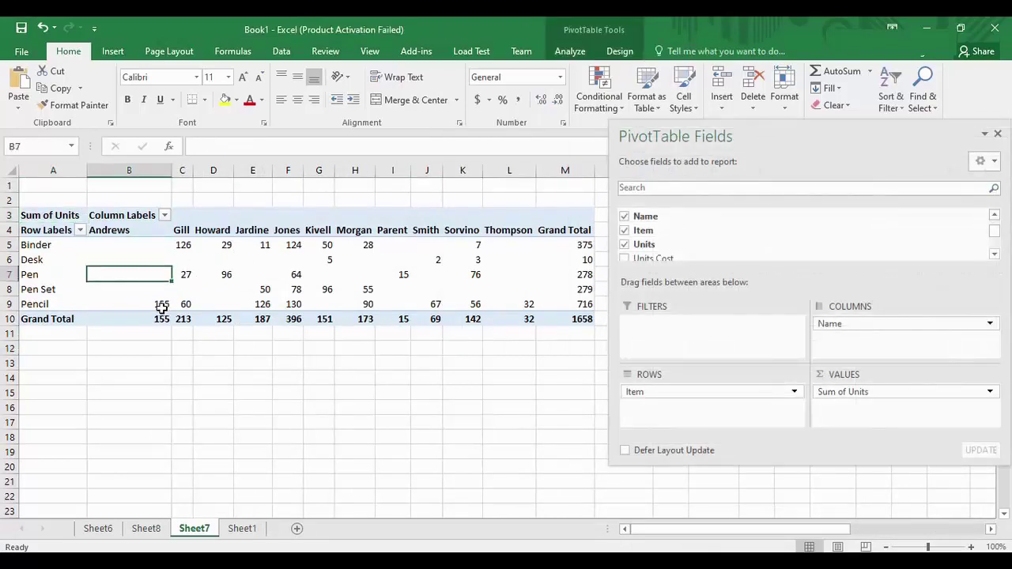
pyautogui.click(162, 309)
pyautogui.click(213, 393)
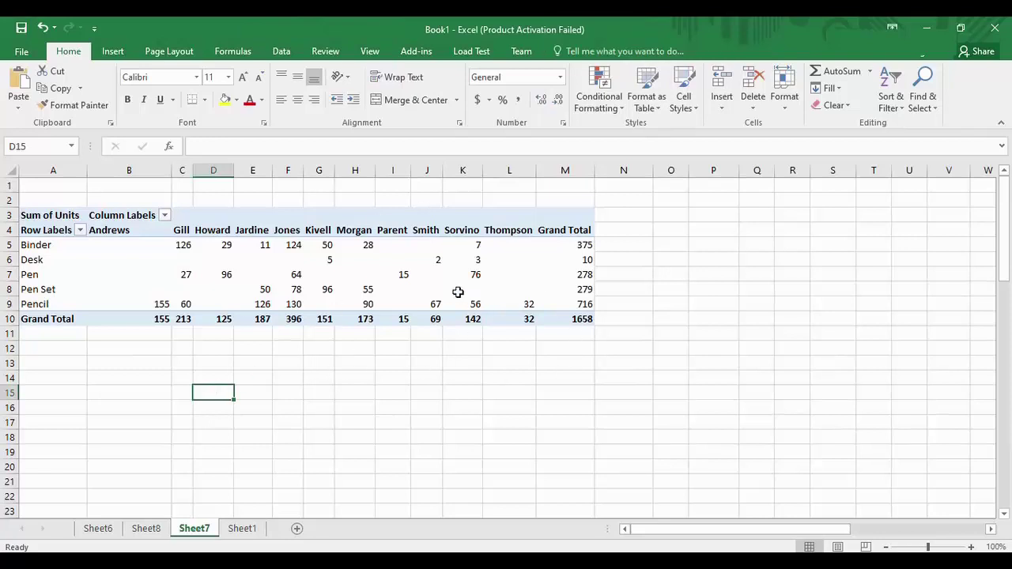
# - Examine the Binder, Pen Set and Pencil units in column H of the PivotTable
pyautogui.click(362, 231)
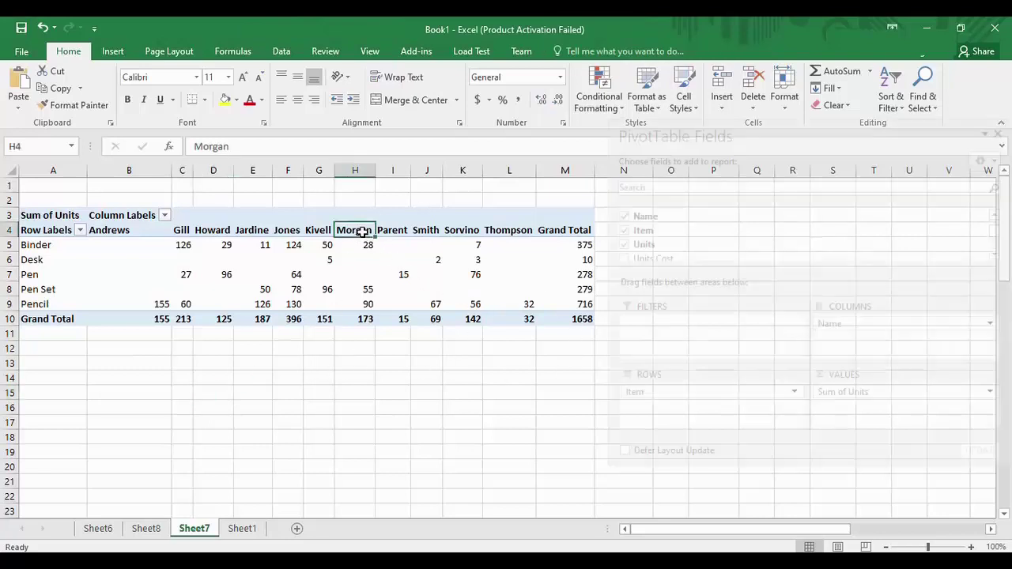
pyautogui.click(367, 250)
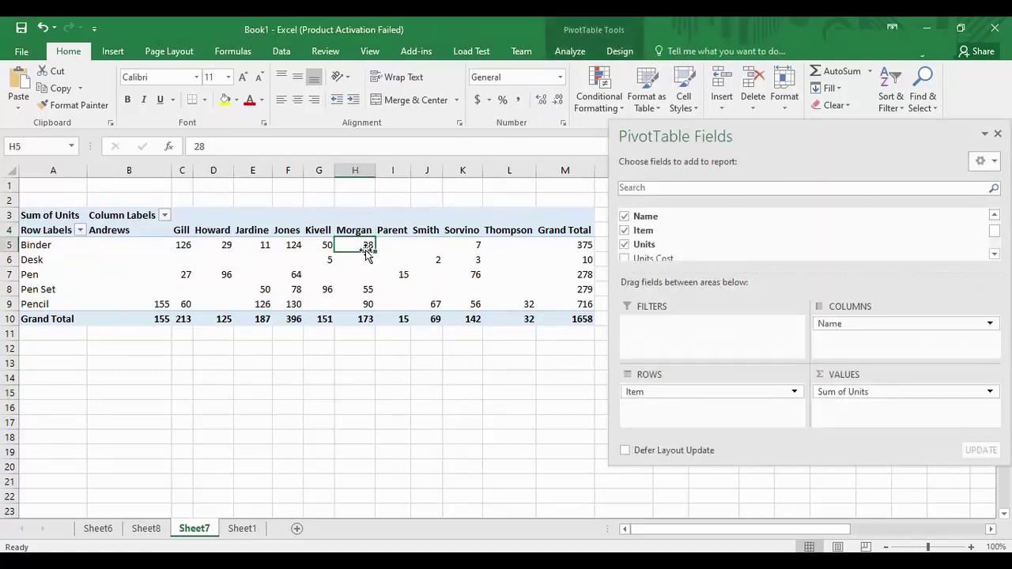
pyautogui.click(370, 291)
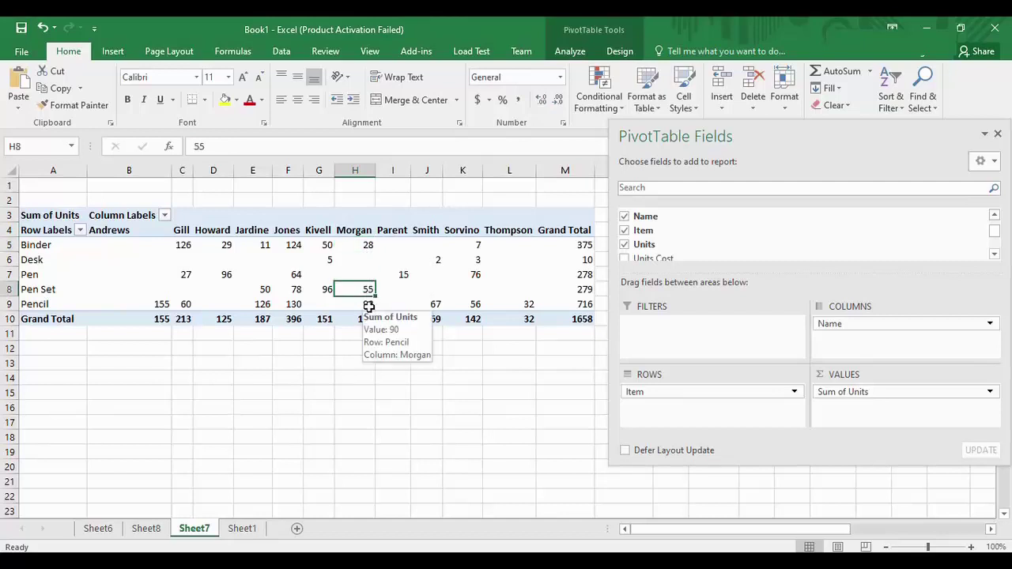
pyautogui.click(373, 303)
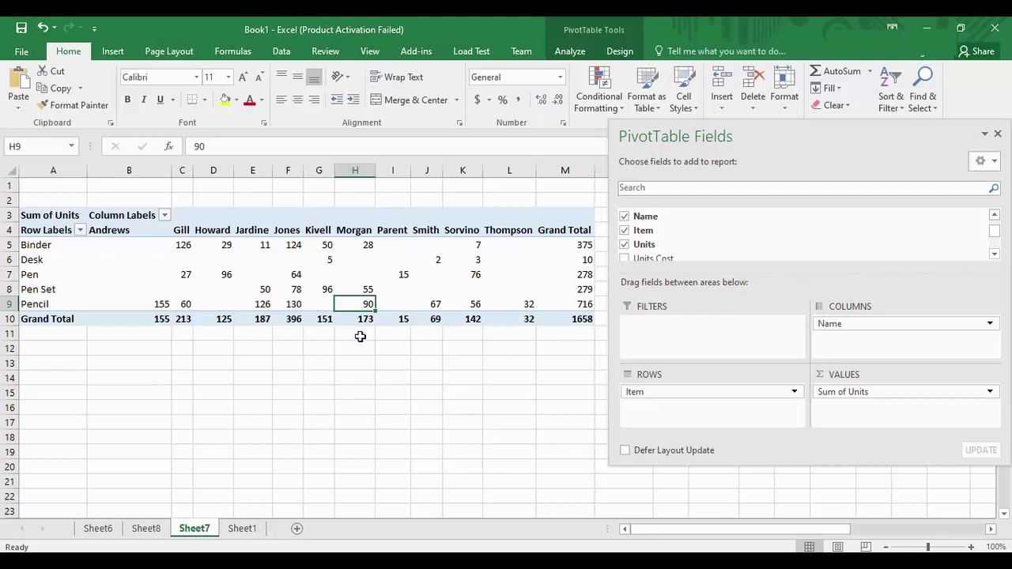
pyautogui.click(359, 231)
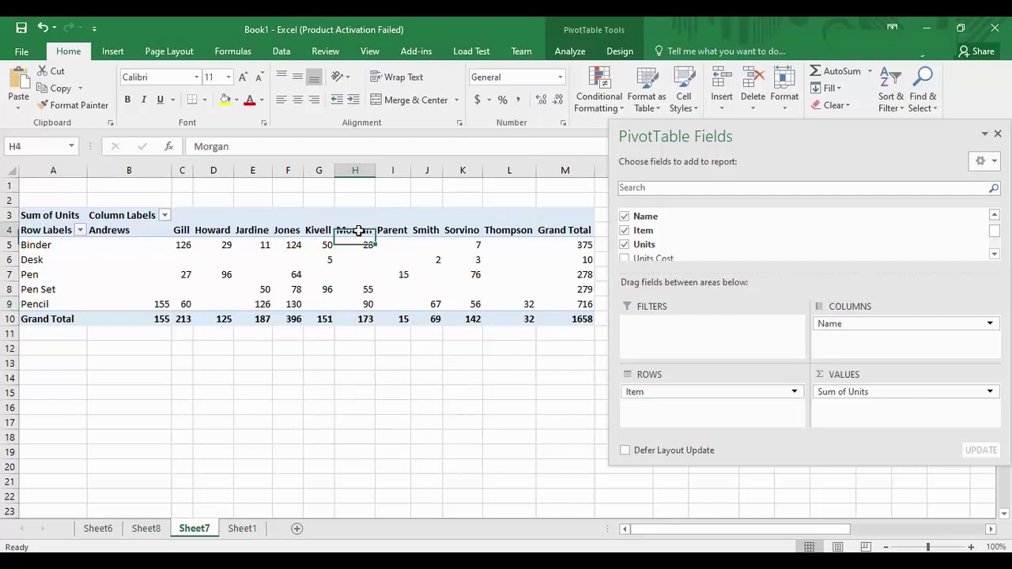
pyautogui.doubleClick(358, 230)
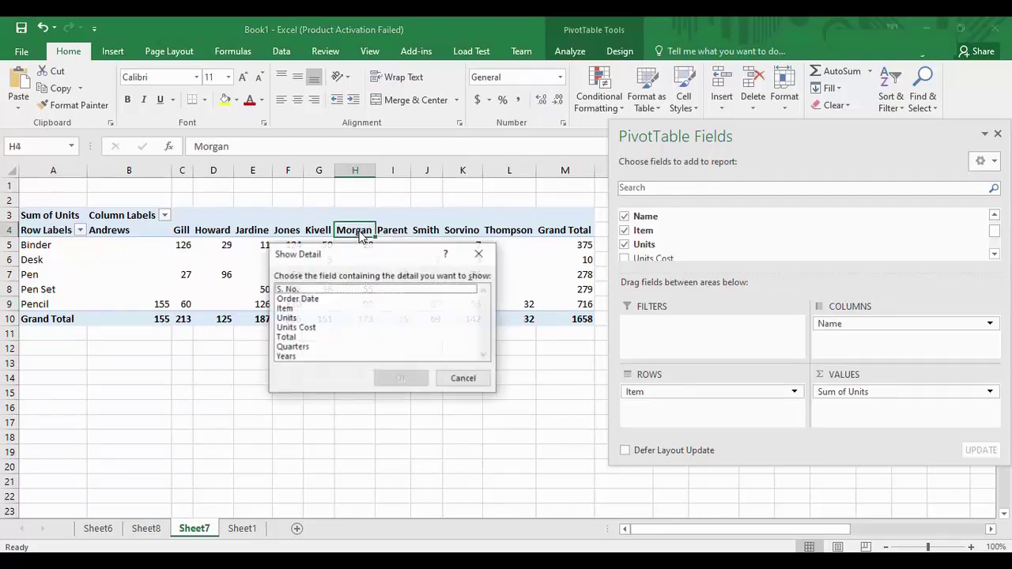
pyautogui.click(488, 260)
# - Show the order details behind the Binder units in column H and select the whole detail table
pyautogui.click(360, 245)
pyautogui.doubleClick(361, 245)
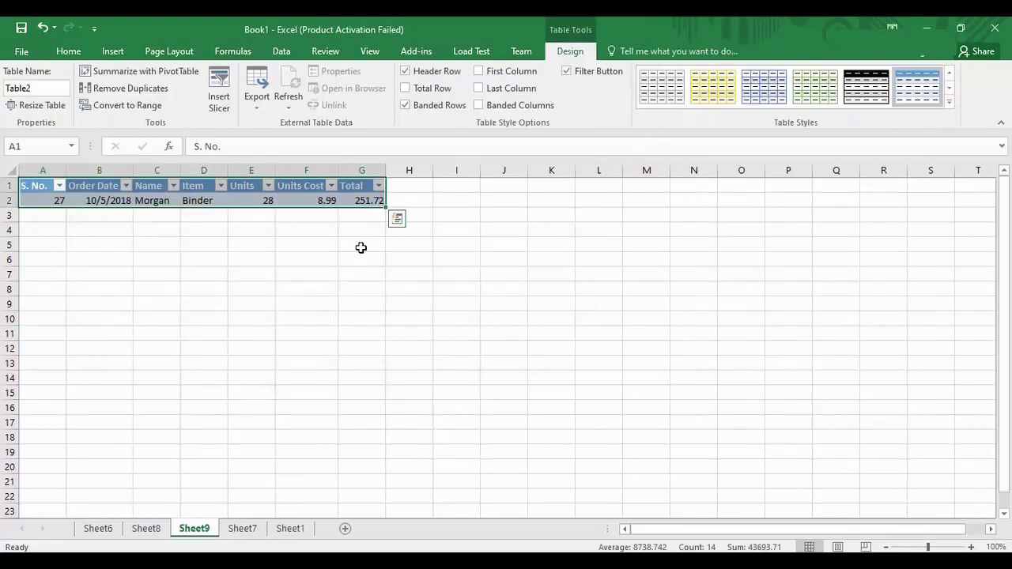
pyautogui.click(302, 288)
pyautogui.click(108, 199)
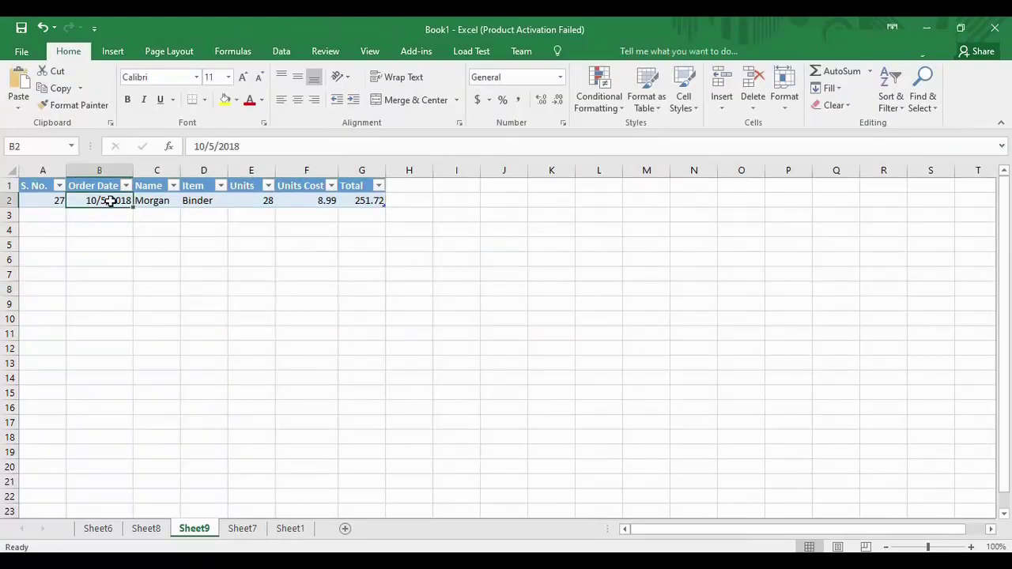
pyautogui.hotkey('ctrl', 'a')
pyautogui.click(167, 231)
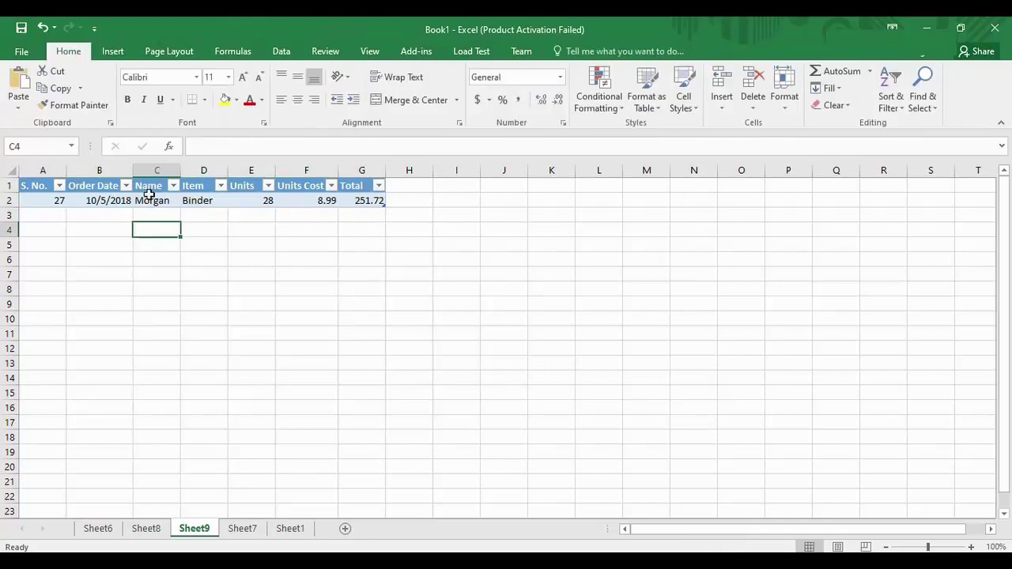
pyautogui.click(150, 201)
pyautogui.hotkey('ctrl', 'a')
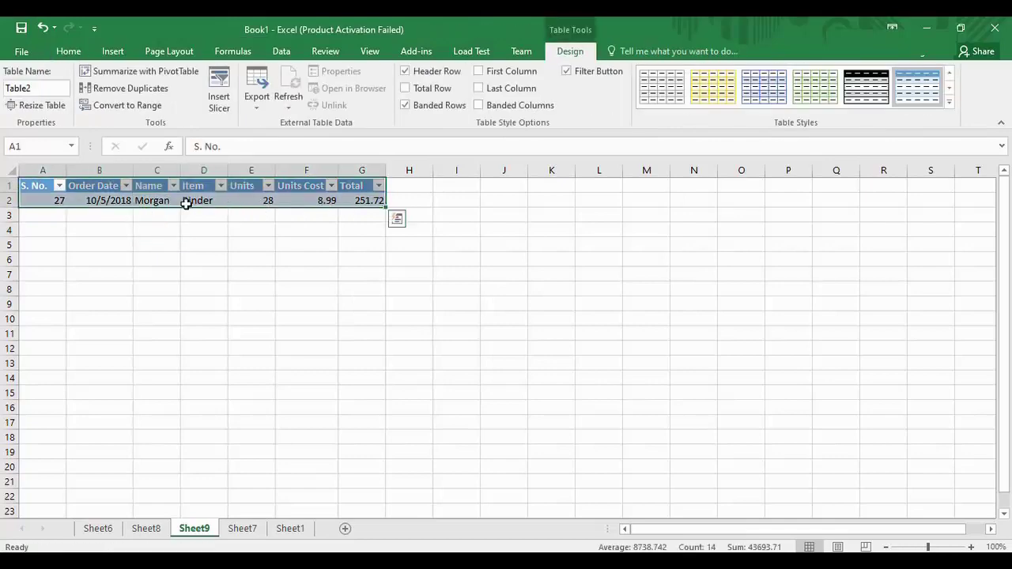
# - Return to the PivotTable on Sheet7 and show the order details behind the Grand Total in column H
pyautogui.click(242, 529)
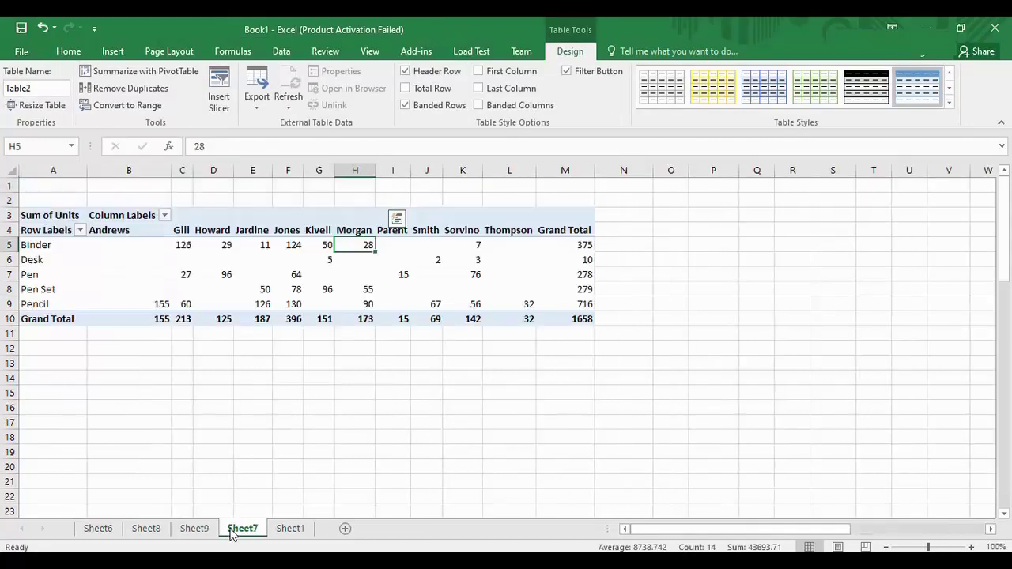
pyautogui.moveTo(358, 247)
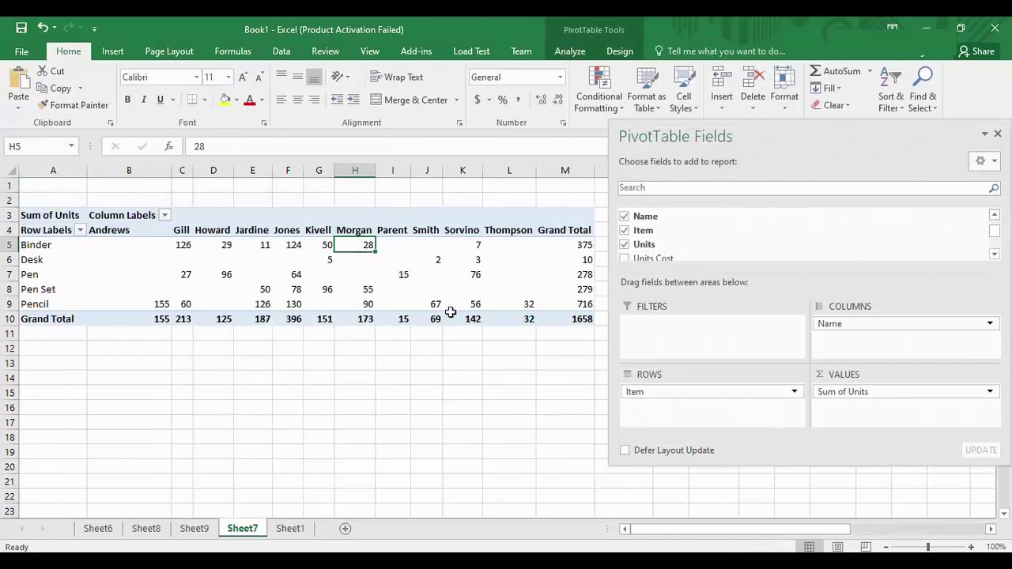
pyautogui.click(356, 319)
pyautogui.doubleClick(356, 318)
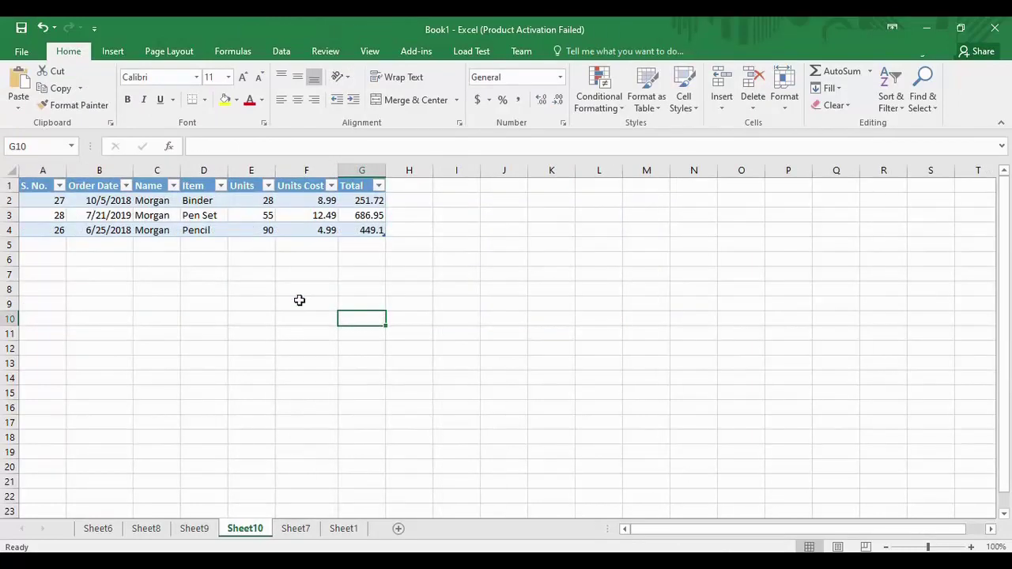
# - Compare the column H Grand Total on Sheet7 with the item units listed in the Sheet10 detail table
pyautogui.click(293, 536)
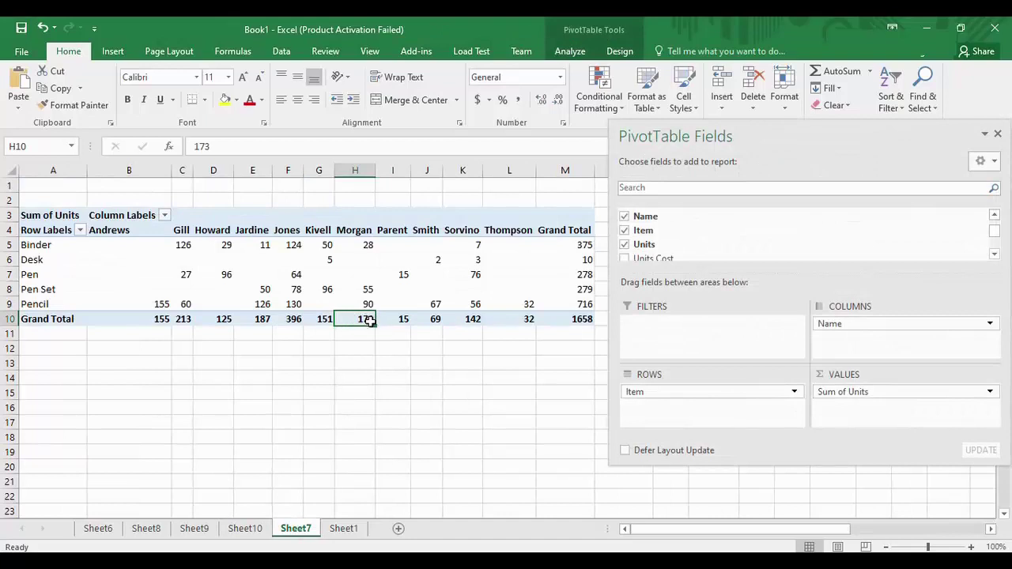
pyautogui.click(248, 536)
pyautogui.click(264, 289)
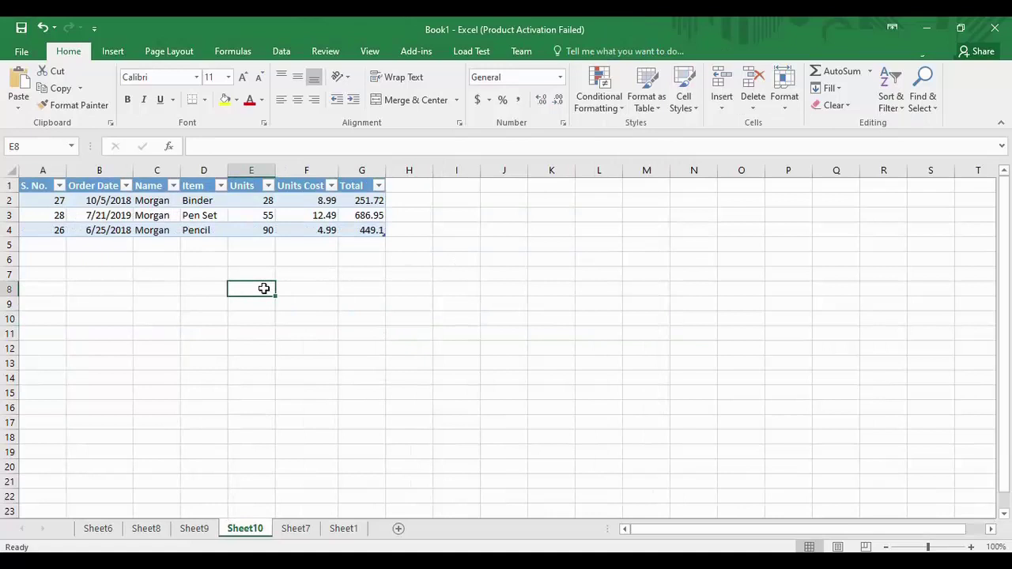
pyautogui.click(264, 200)
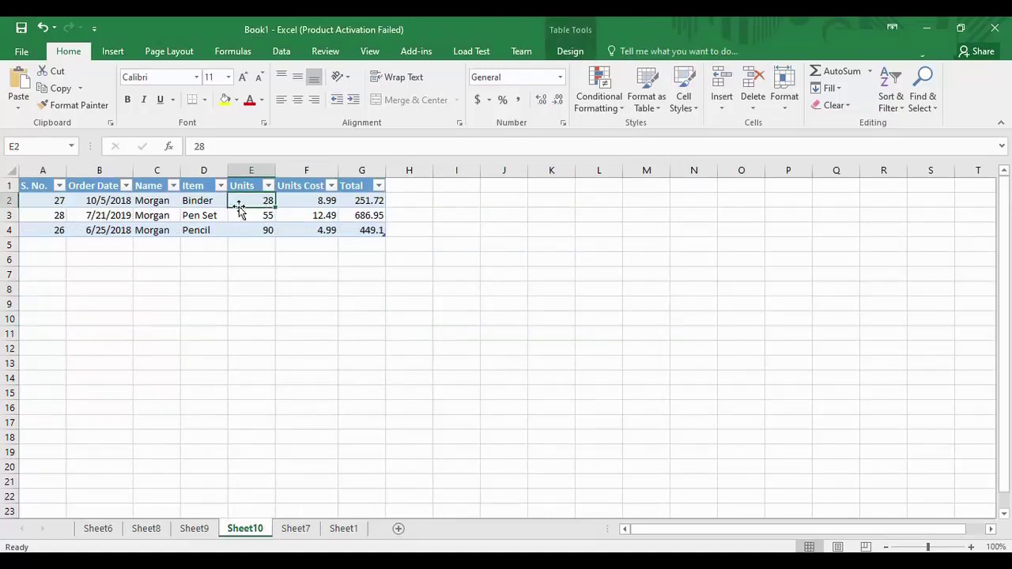
pyautogui.click(254, 215)
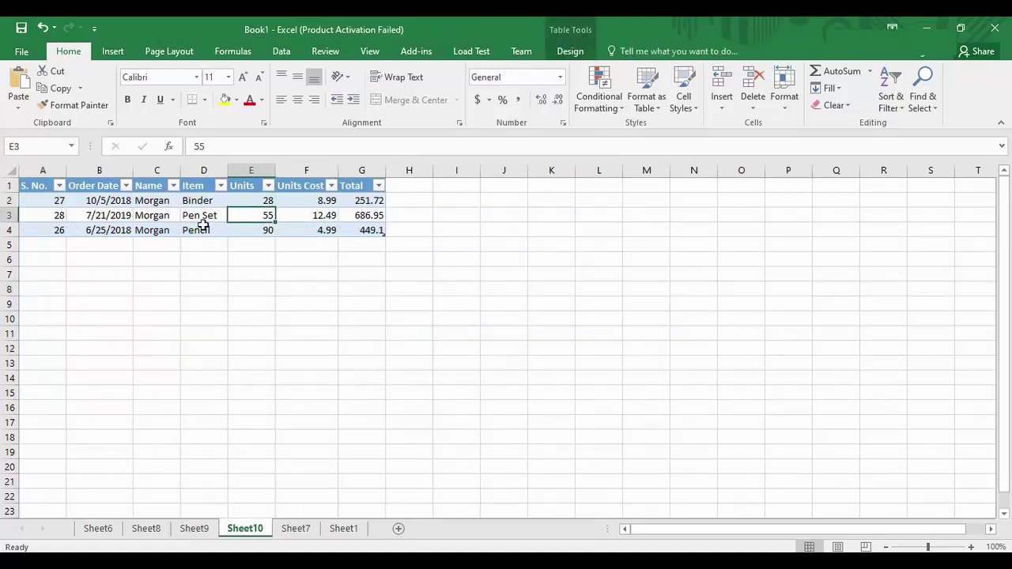
# - Total the Units column of the Sheet10 detail table in cell E5 with AutoSum and check the result
pyautogui.click(259, 242)
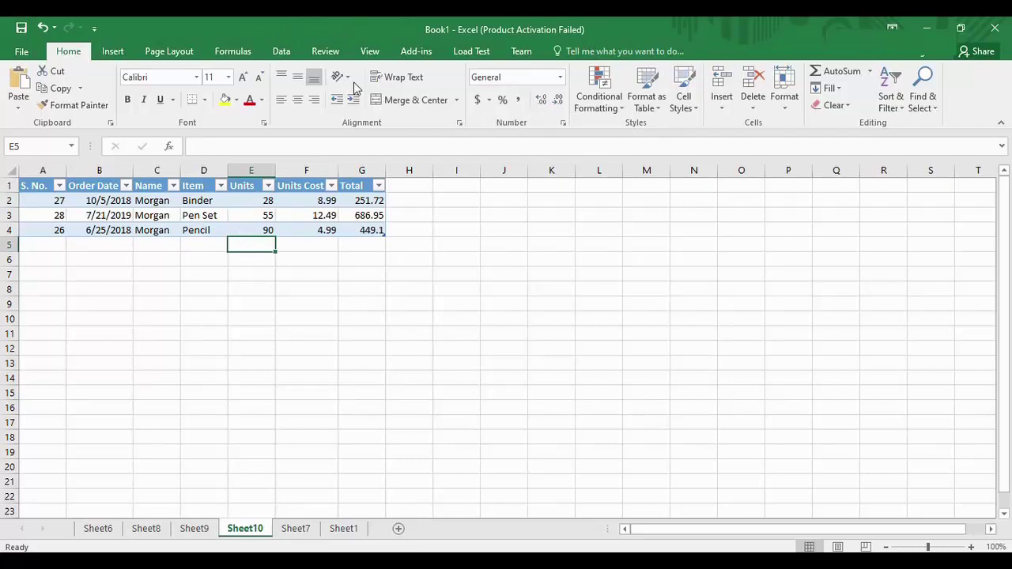
pyautogui.doubleClick(840, 75)
pyautogui.click(242, 301)
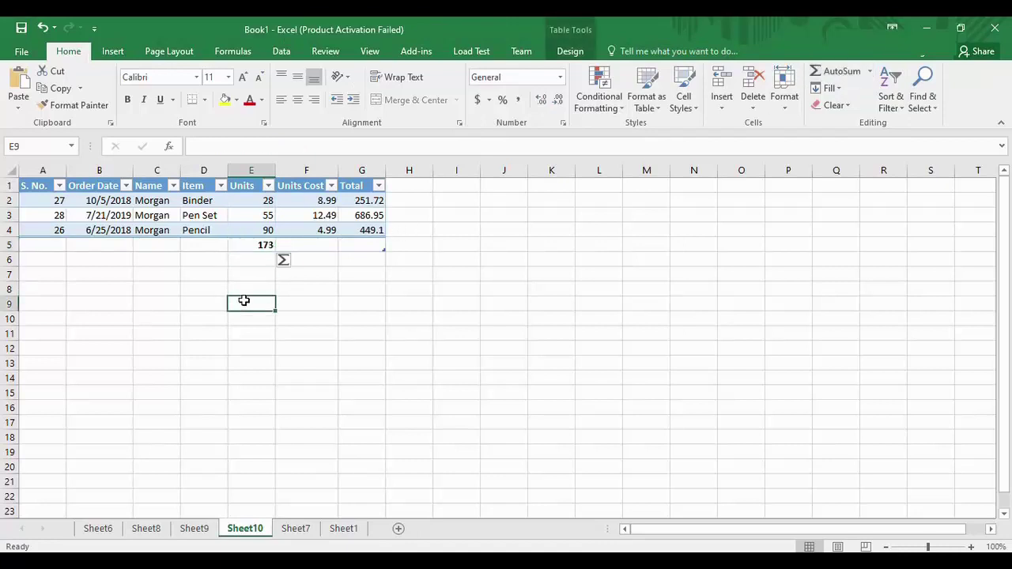
pyautogui.click(264, 247)
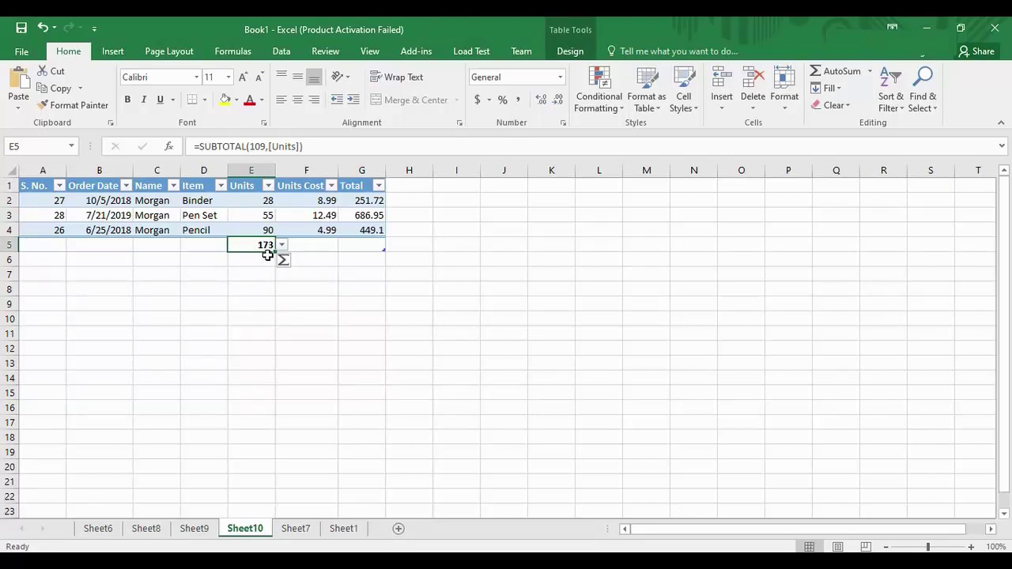
pyautogui.click(267, 257)
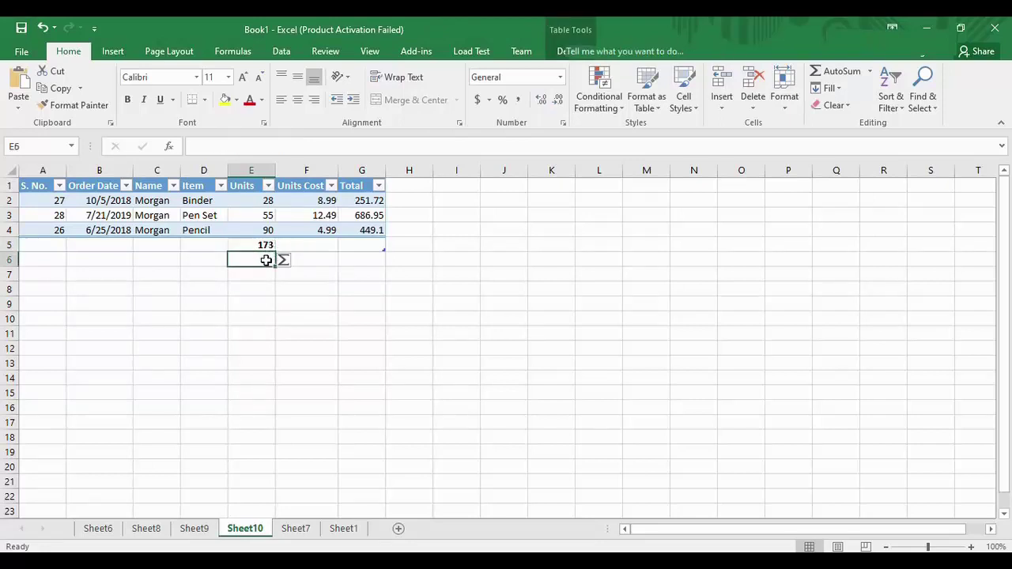
# - Return to Sheet7 and replace Units with Units Cost in the PivotTable's values, summarized by sum
pyautogui.click(307, 533)
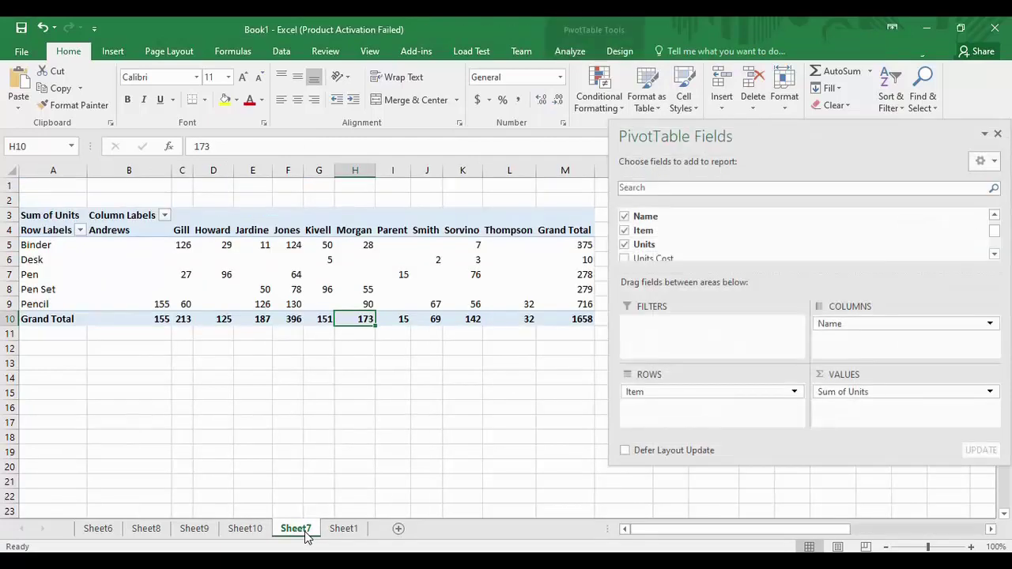
pyautogui.click(394, 391)
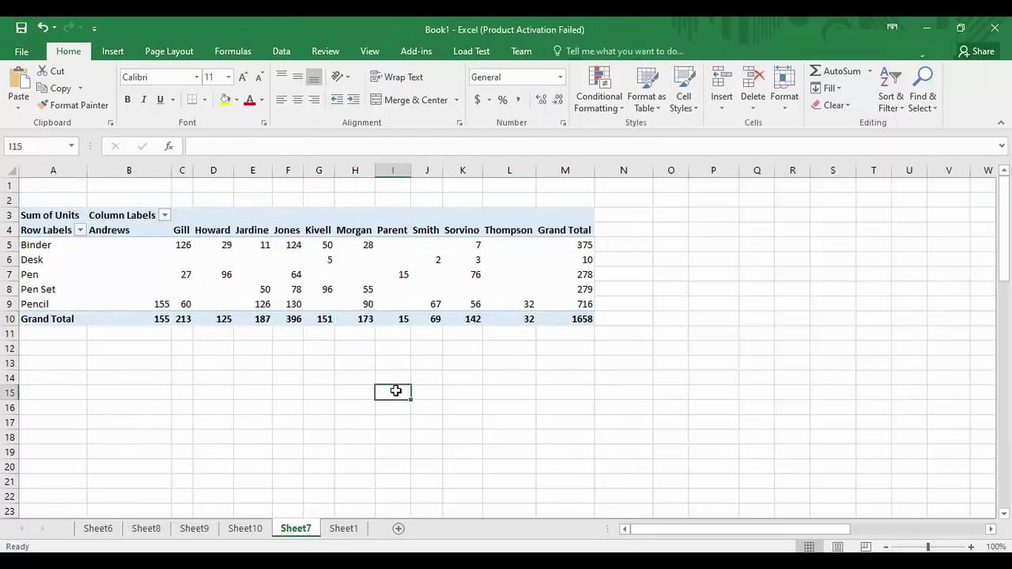
pyautogui.click(354, 232)
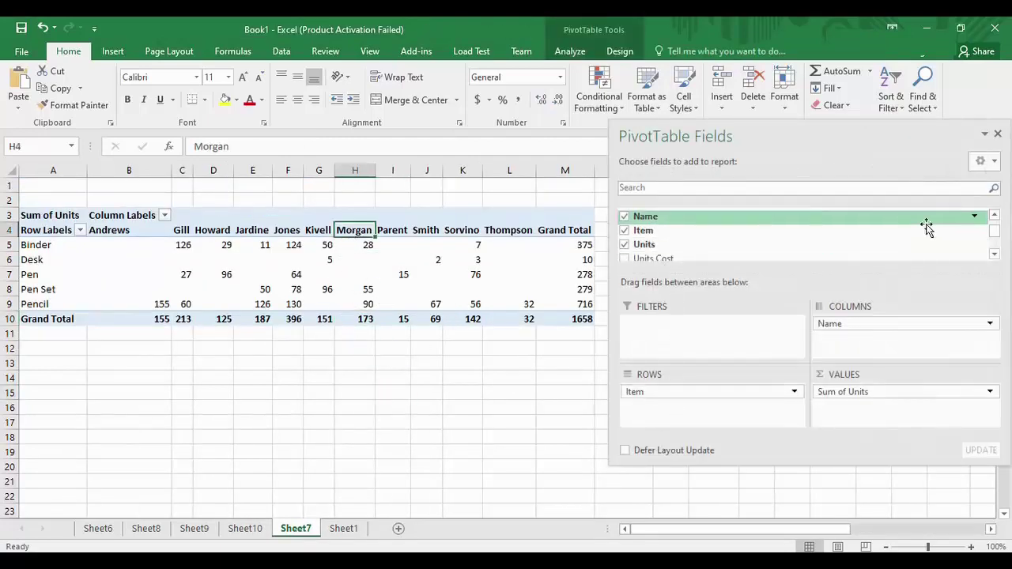
pyautogui.moveTo(994, 232); pyautogui.dragTo(994, 237)
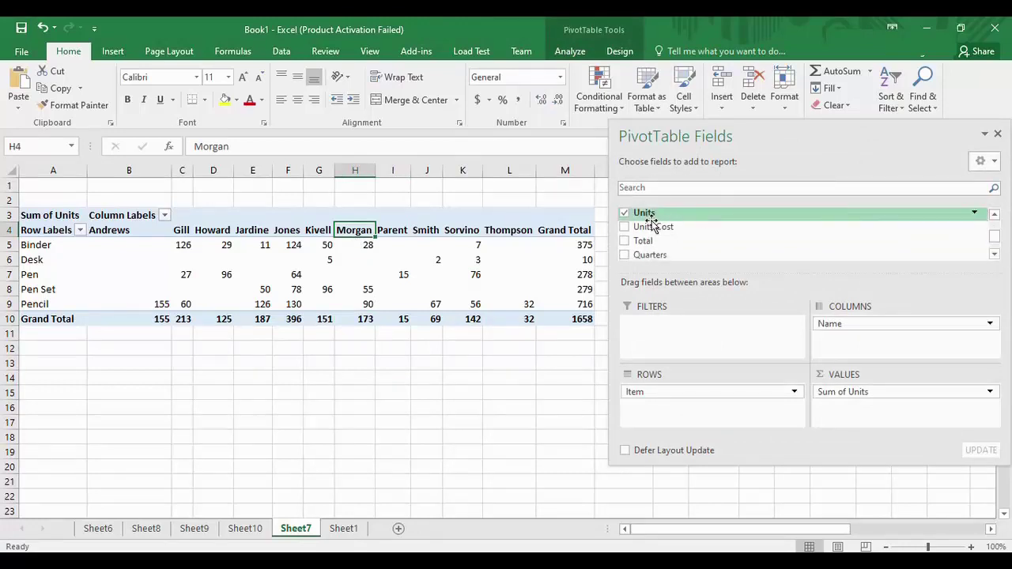
pyautogui.moveTo(639, 227); pyautogui.dragTo(814, 226)
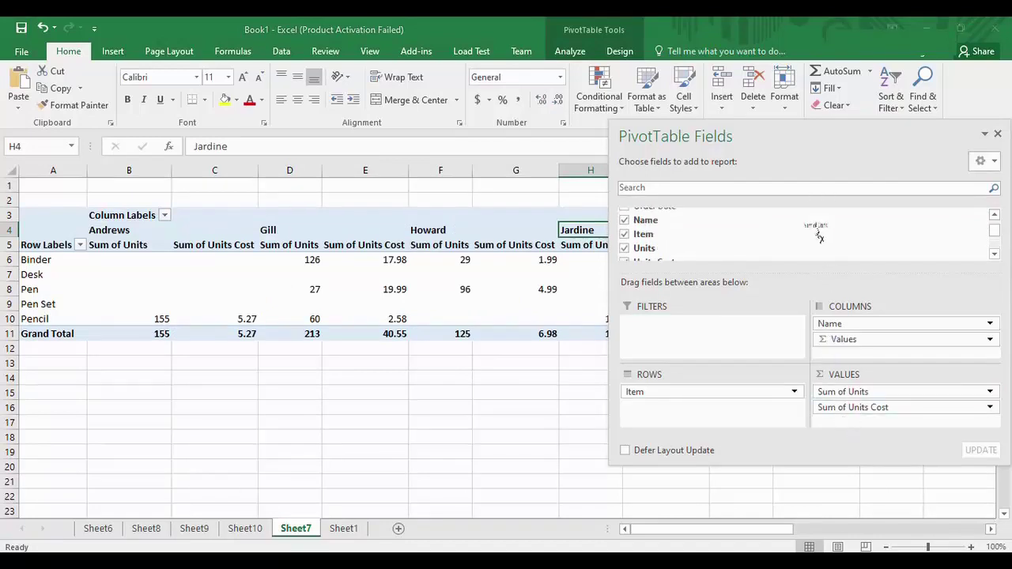
pyautogui.click(478, 441)
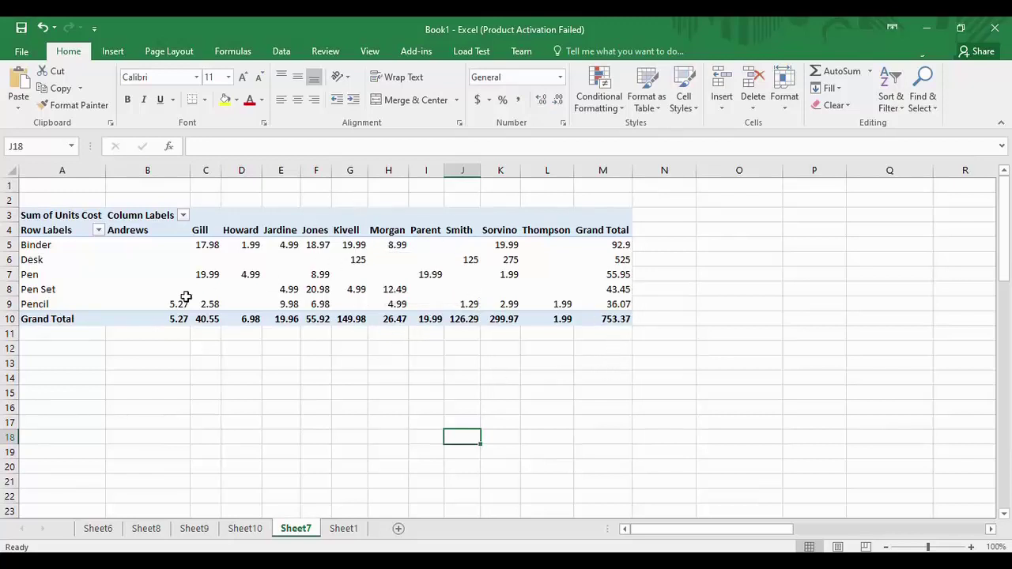
# - Show the order details behind the units cost Grand Total in column D of the PivotTable
pyautogui.click(245, 235)
pyautogui.doubleClick(246, 318)
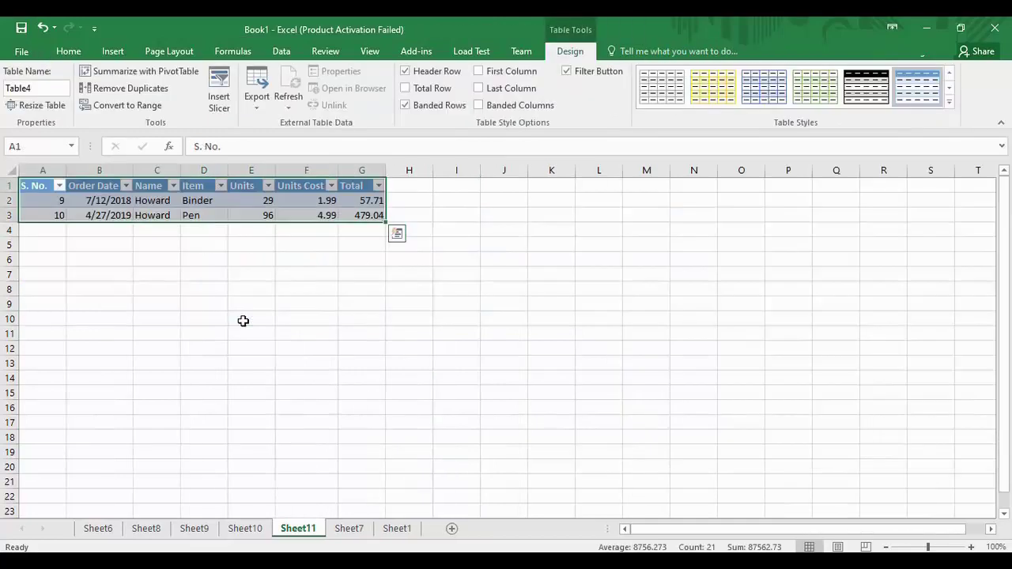
pyautogui.click(272, 257)
# - Total the Units Cost column in cell F4 of Sheet11 with AutoSum and return to the PivotTable on Sheet7
pyautogui.click(309, 231)
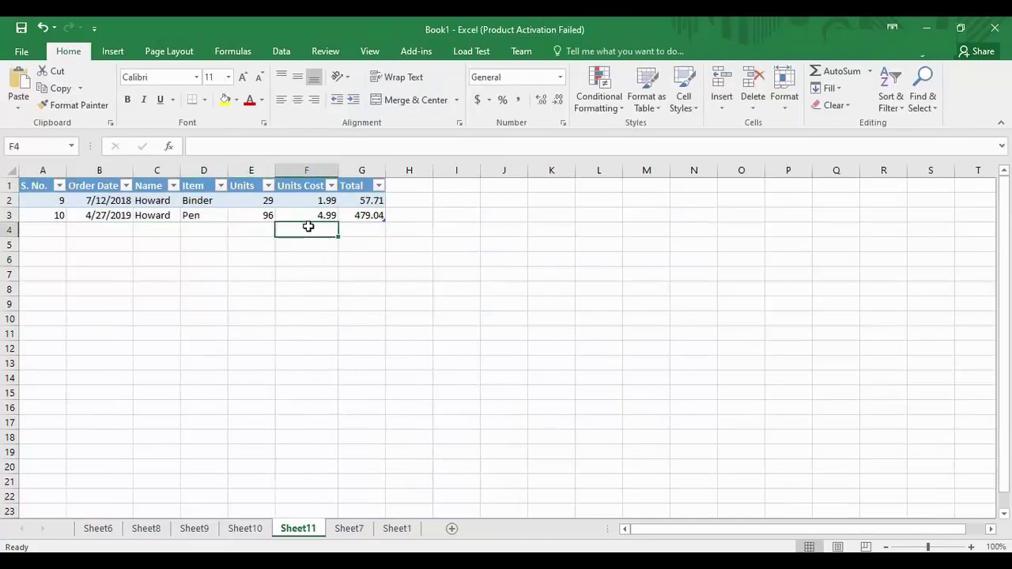
pyautogui.click(838, 71)
pyautogui.click(406, 250)
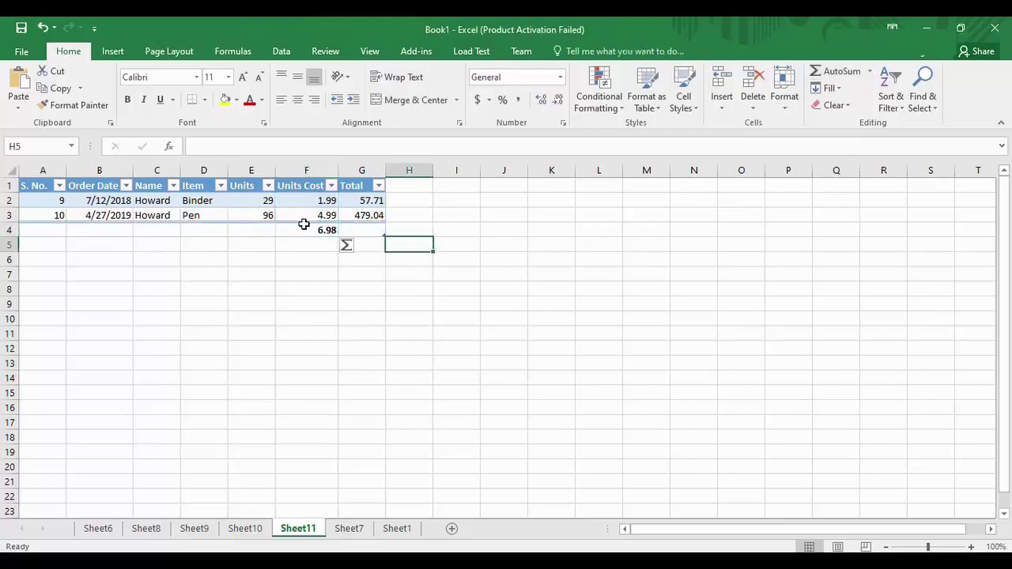
pyautogui.click(310, 228)
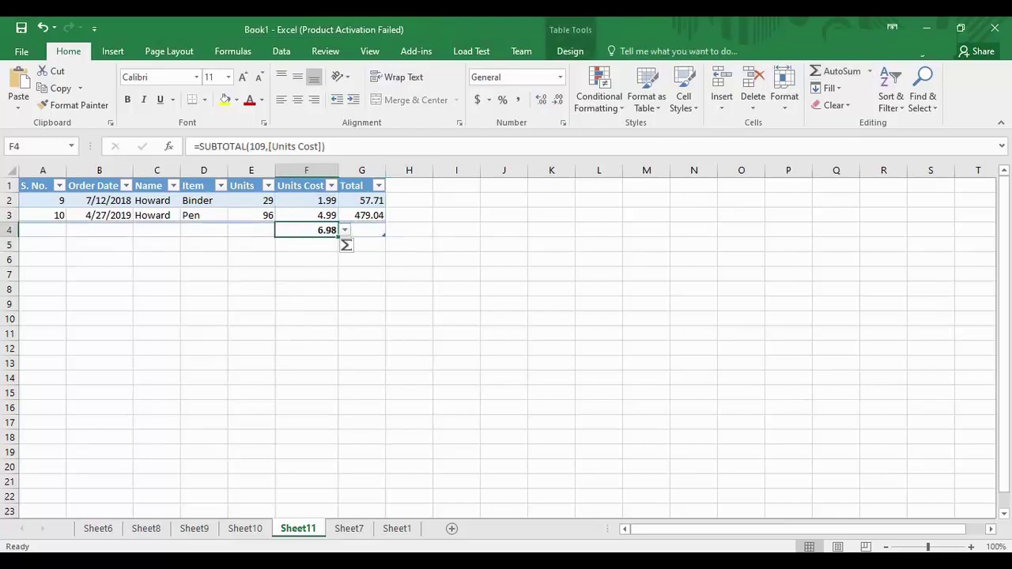
pyautogui.click(352, 528)
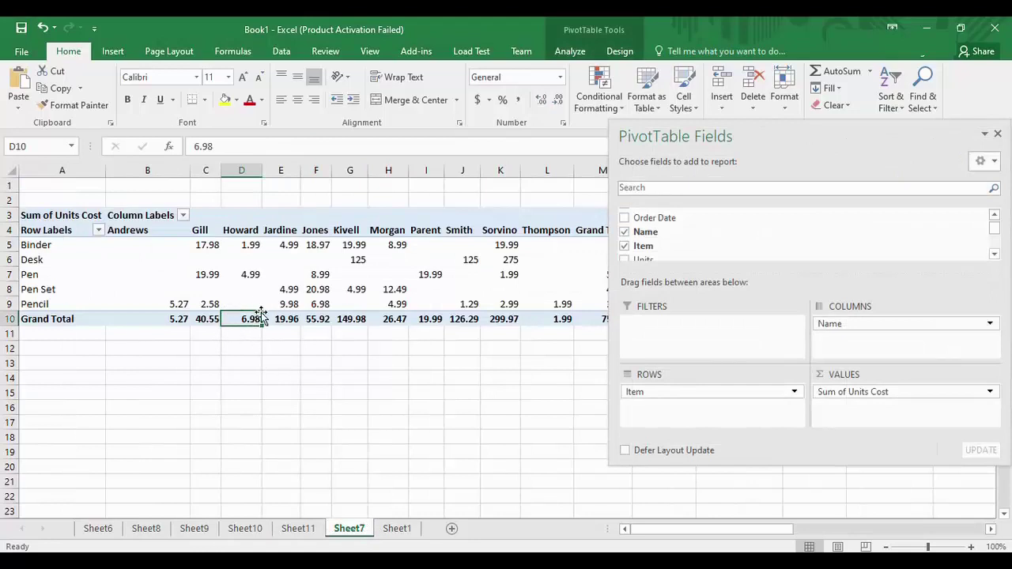
pyautogui.click(242, 350)
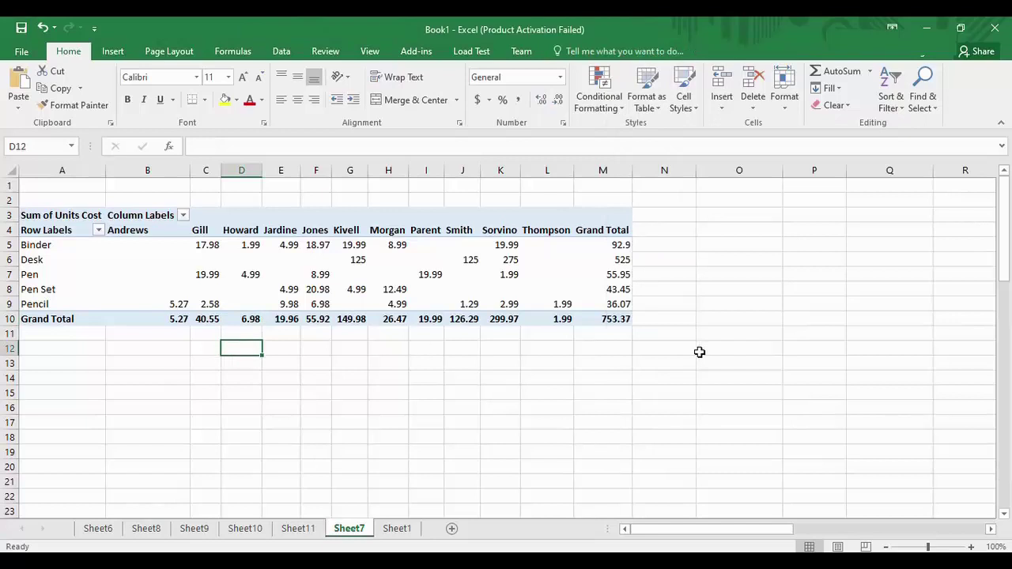